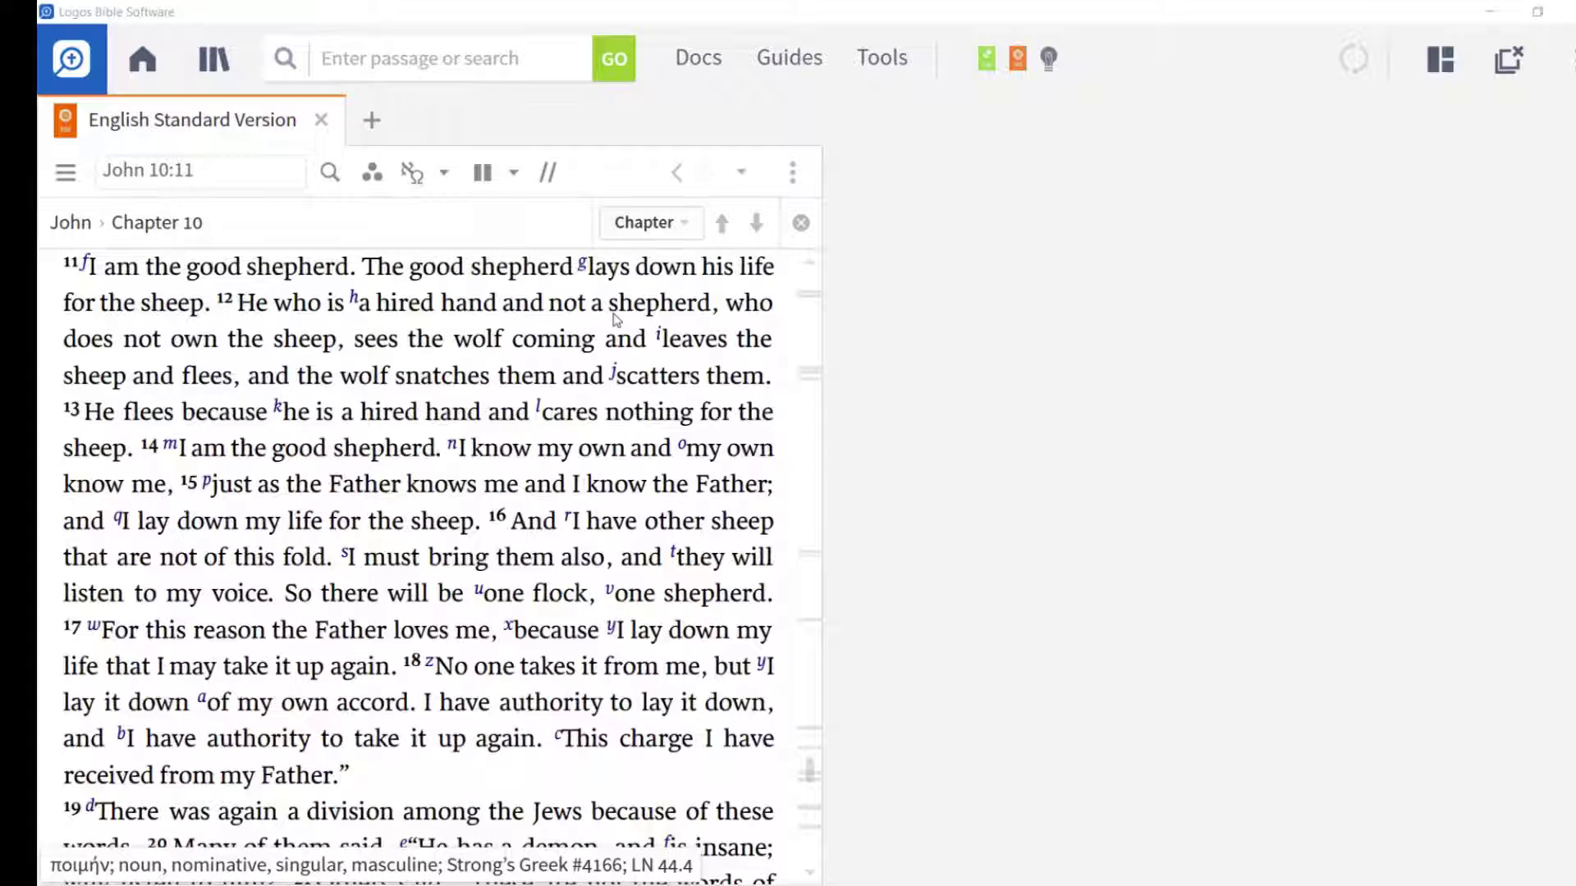
Open the Information tool alongside the English Standard Version and look through its reference sections for John 10:11
left_click(883, 59)
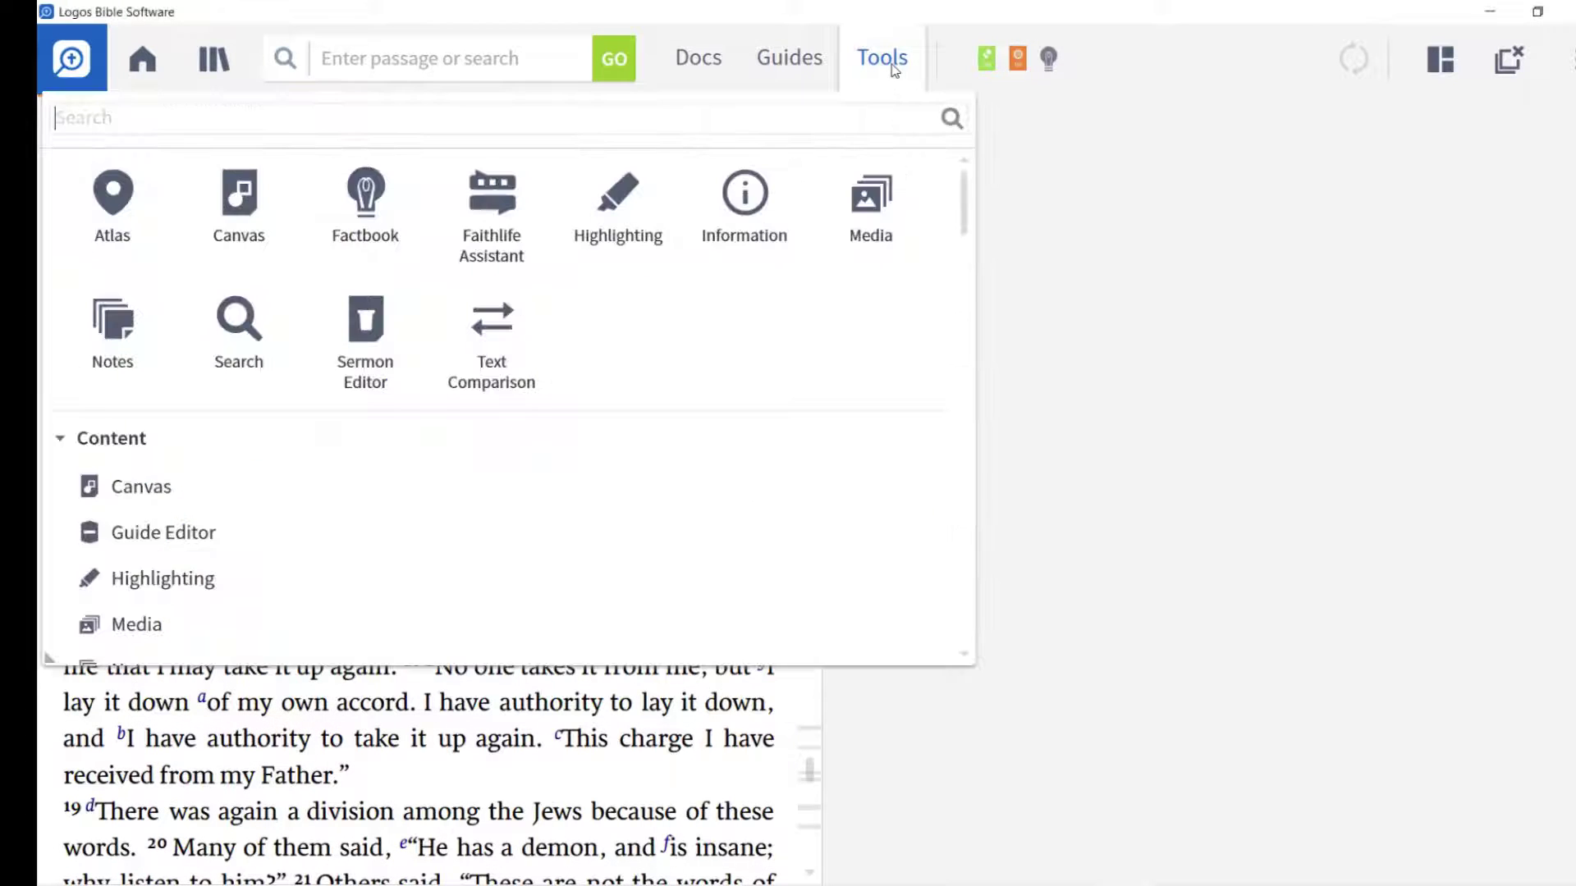
left_click(756, 195)
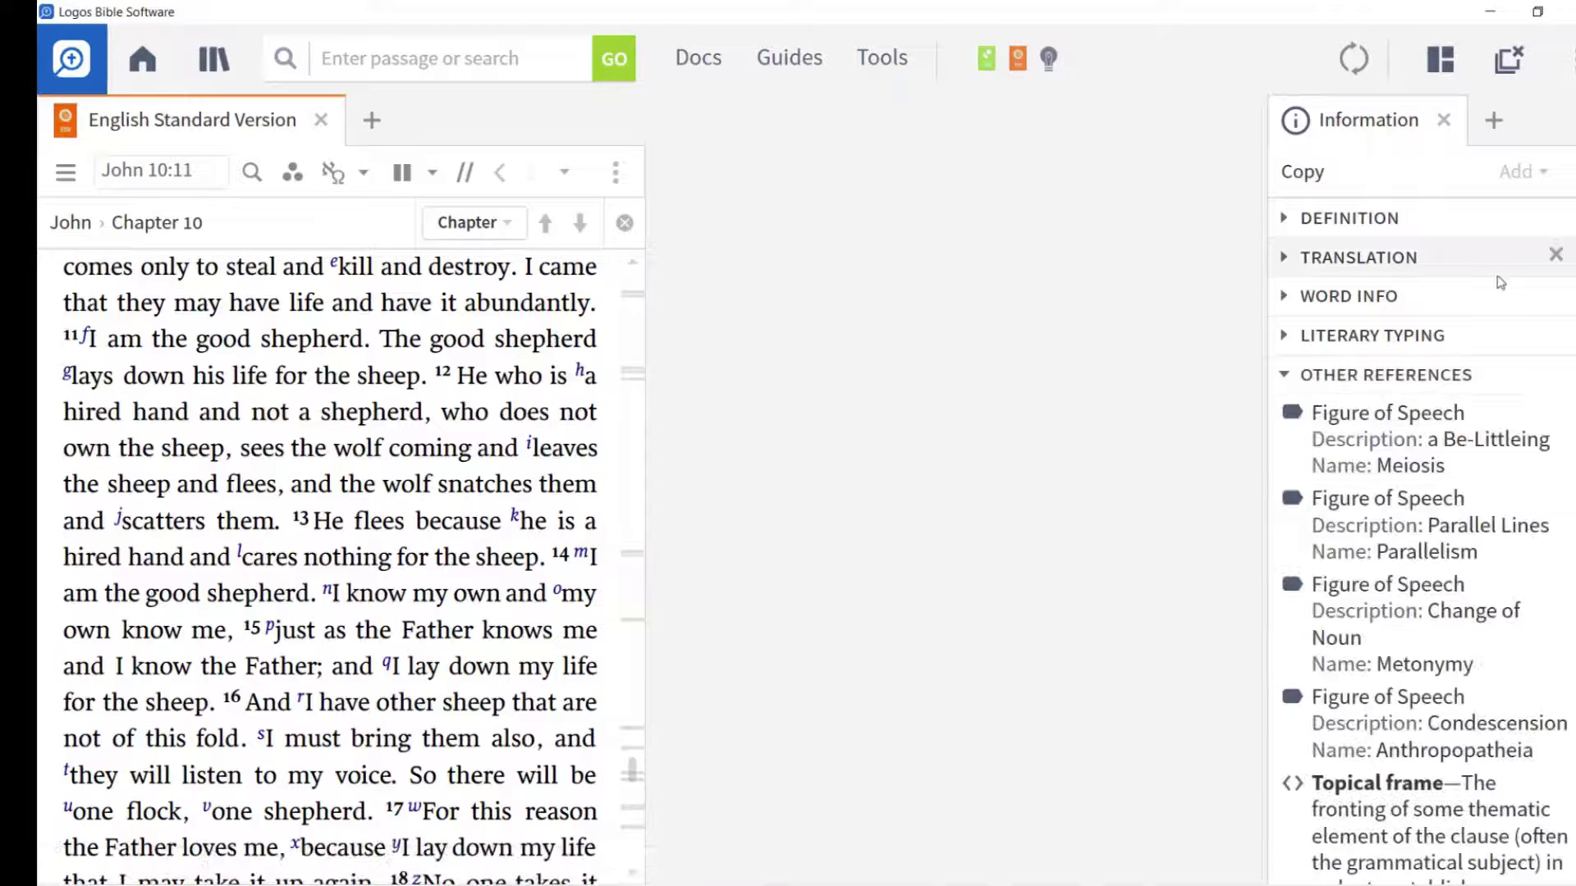
scroll(1495, 279, "down", 6)
scroll(1420, 541, "down", 15)
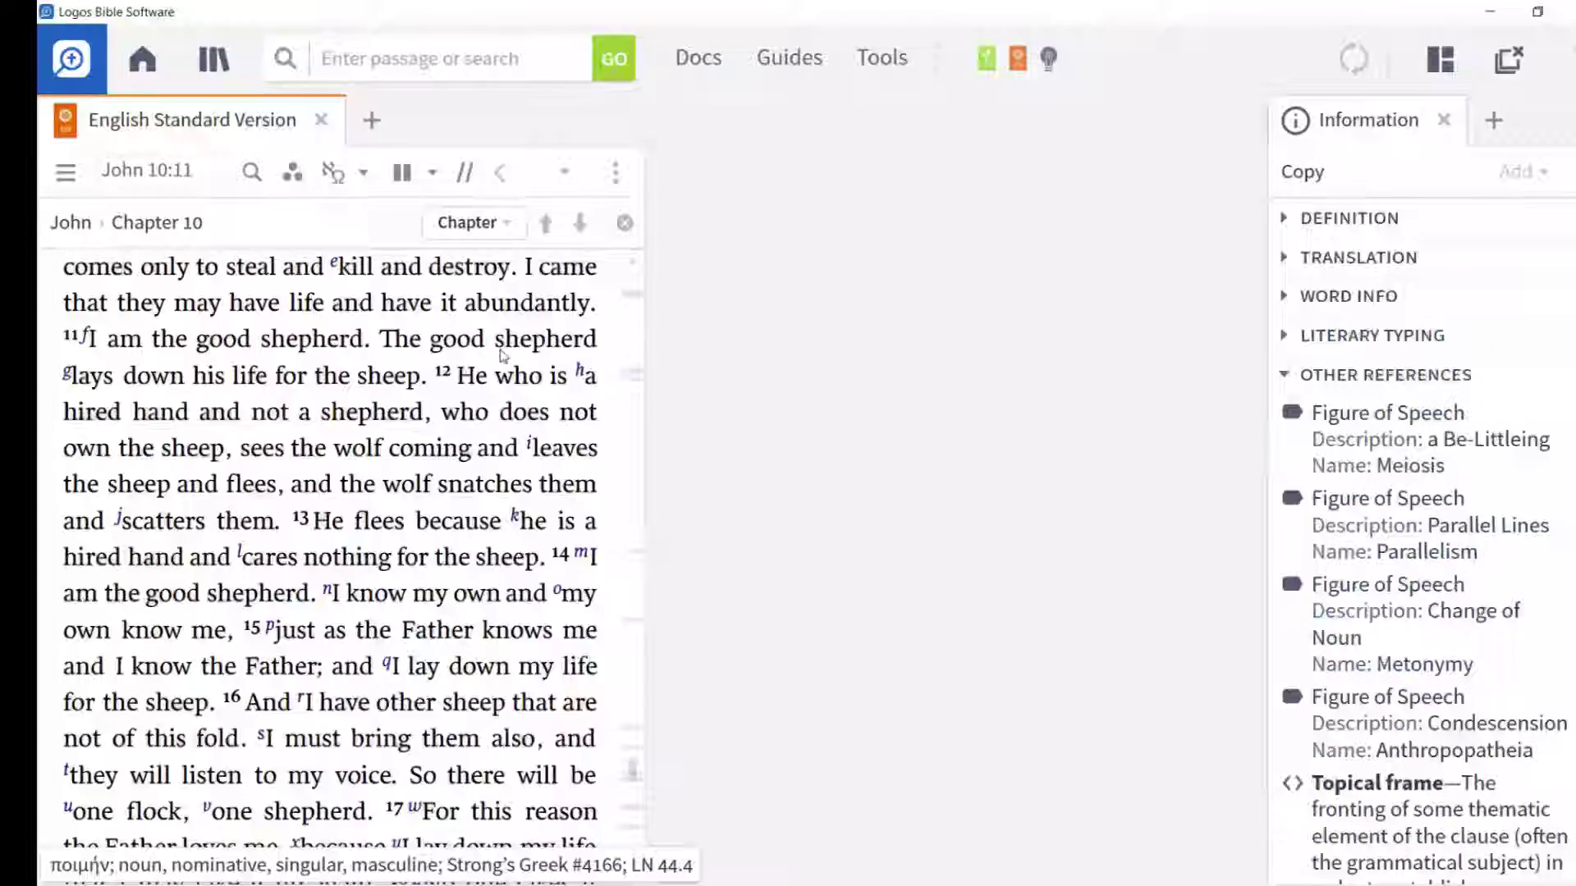
Bring up the lookup options for the second "shepherd" in John 10:11 and look through the tagged data
right_click(503, 356)
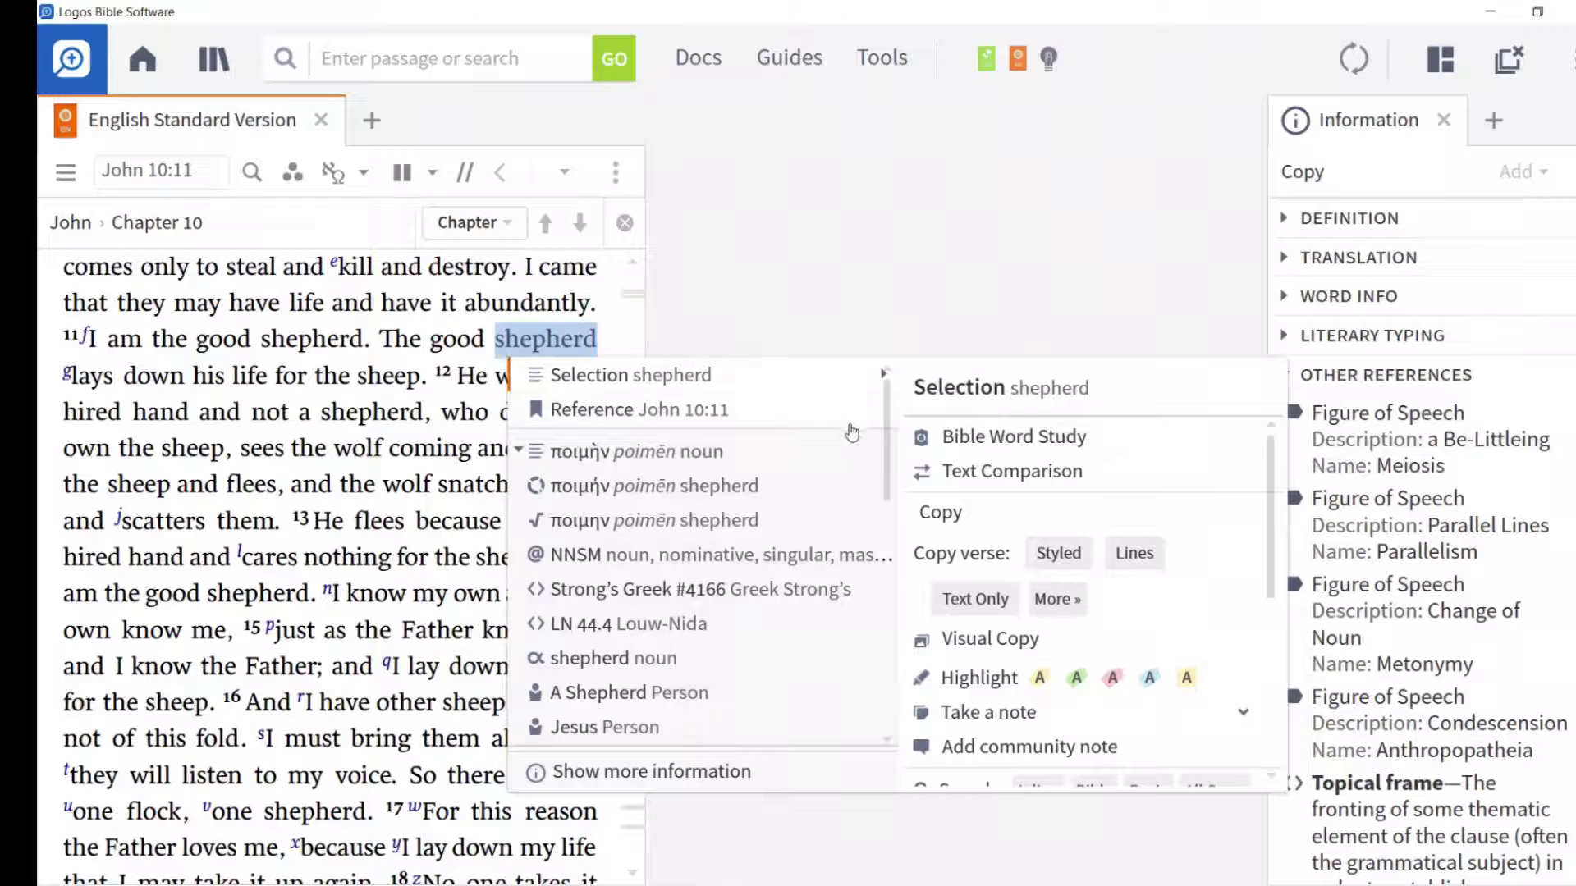
left_click_drag(886, 441, 894, 622)
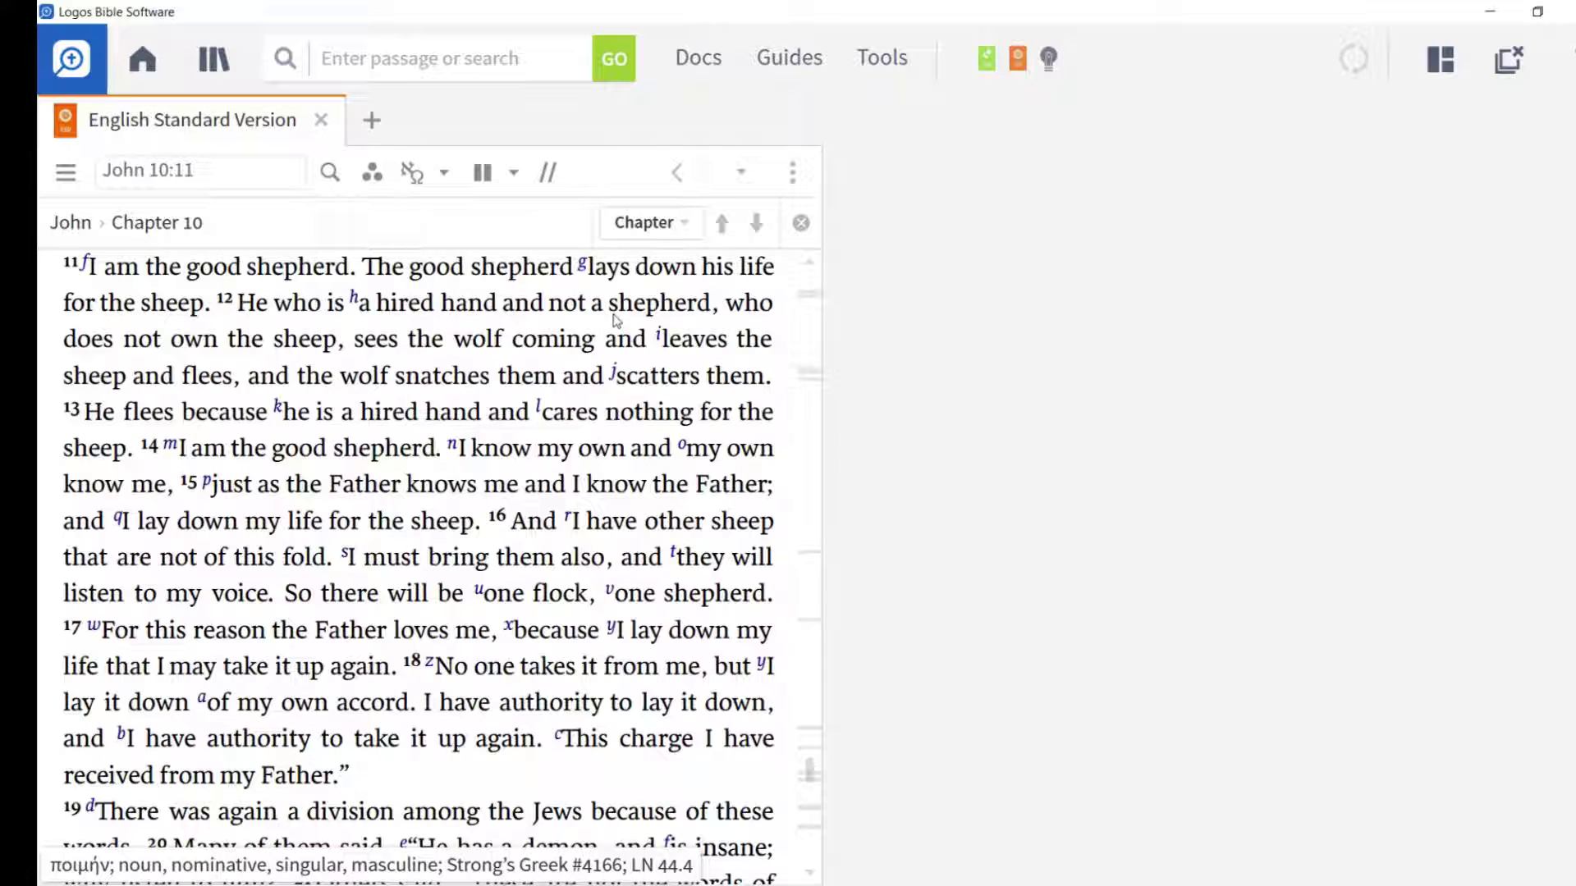
Create a new Visual Filter document and title it "Figurative Language"
left_click(701, 61)
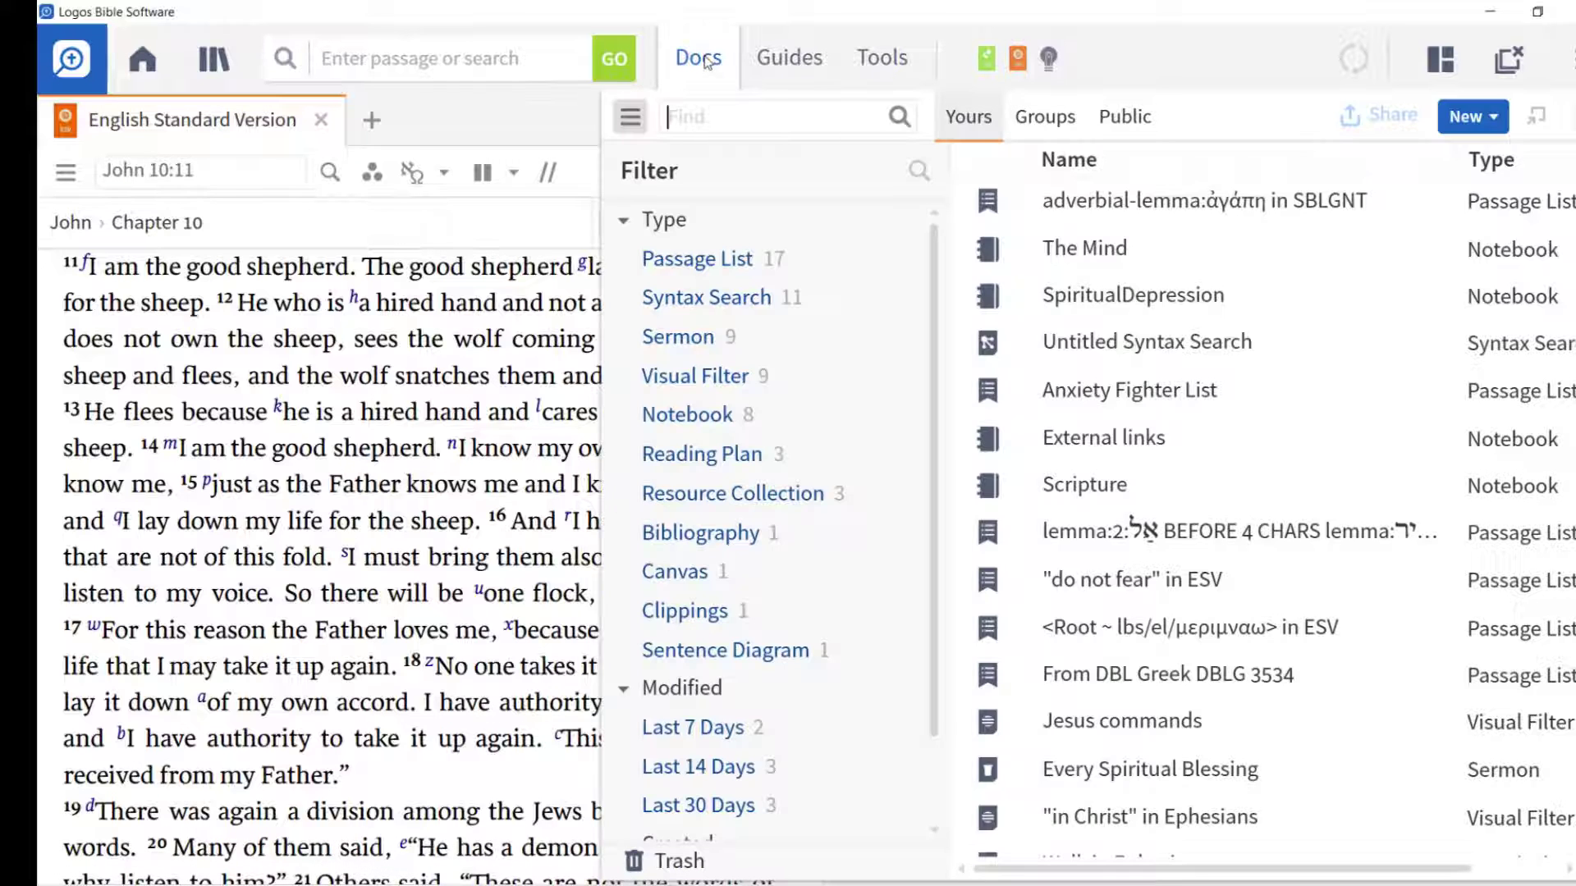
left_click(1469, 117)
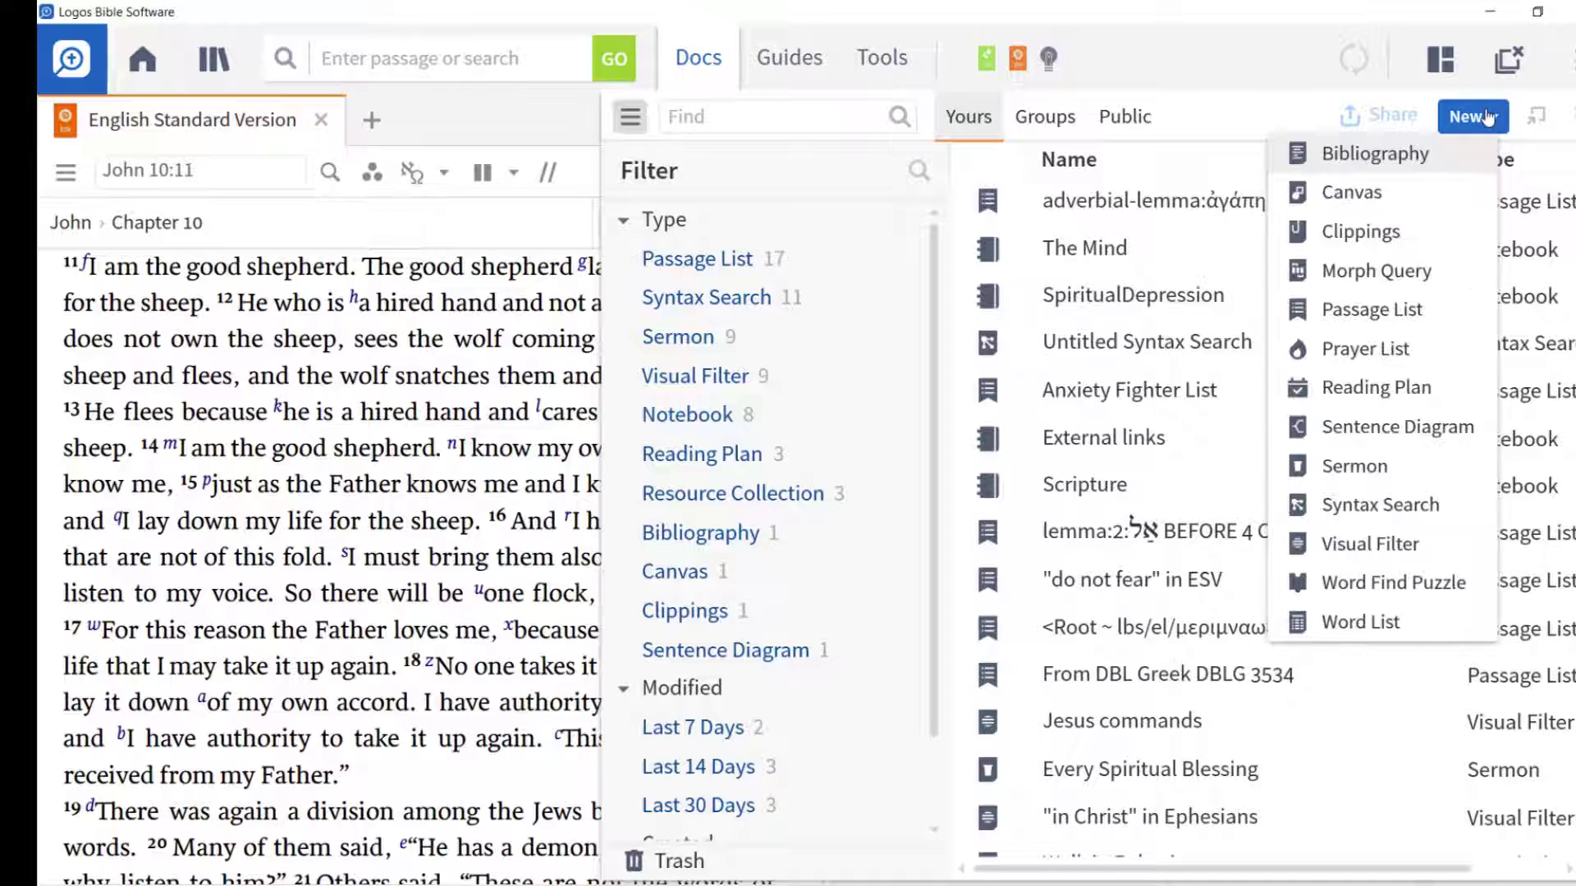
left_click(1308, 542)
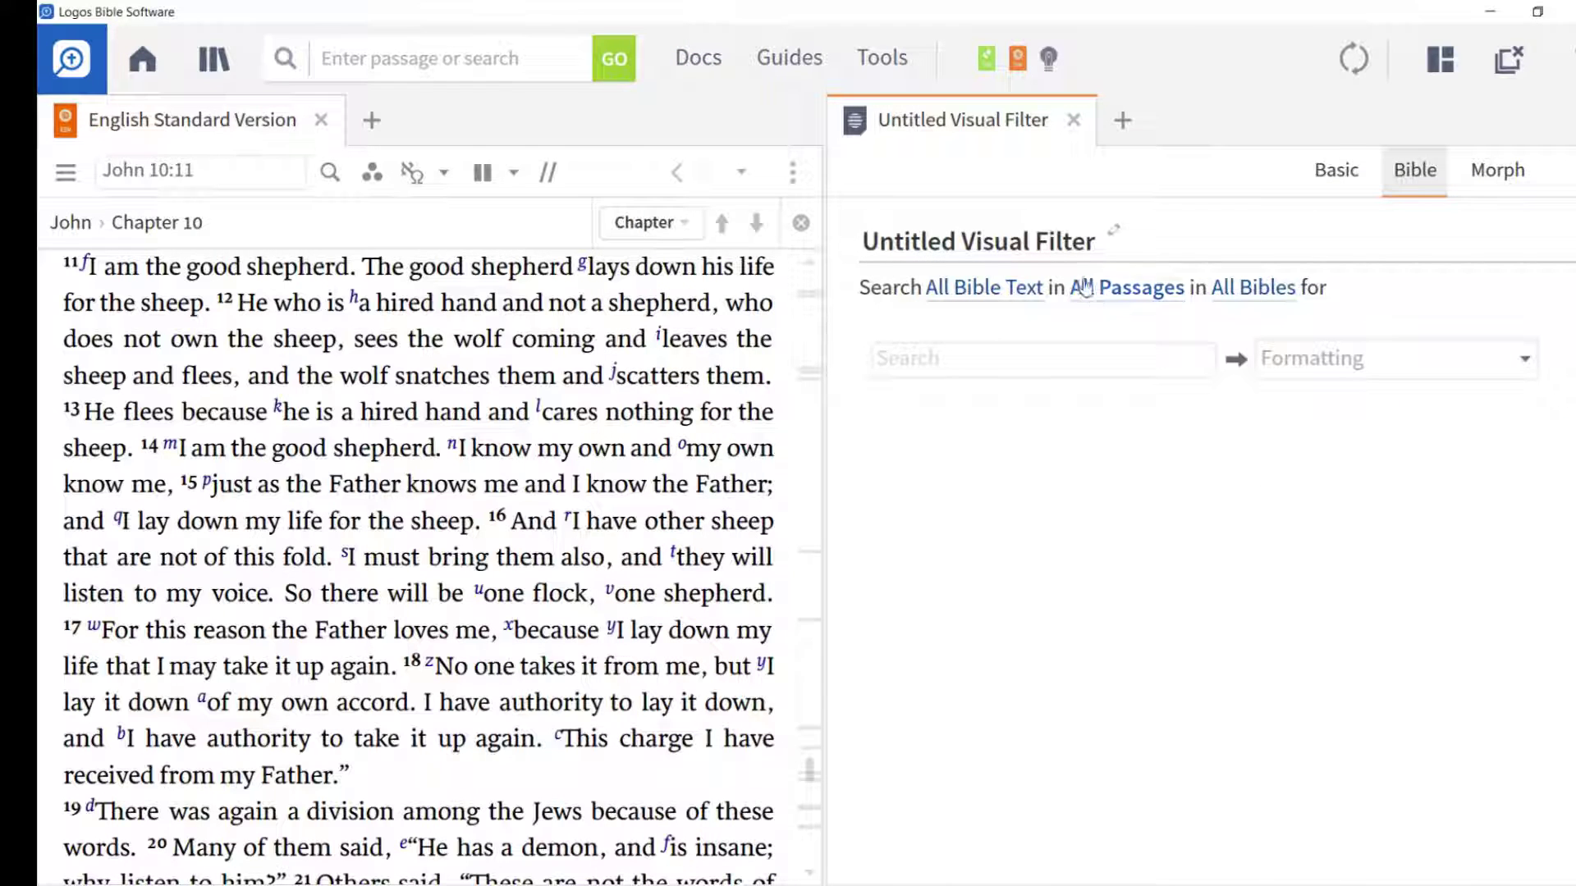
left_click(1017, 239)
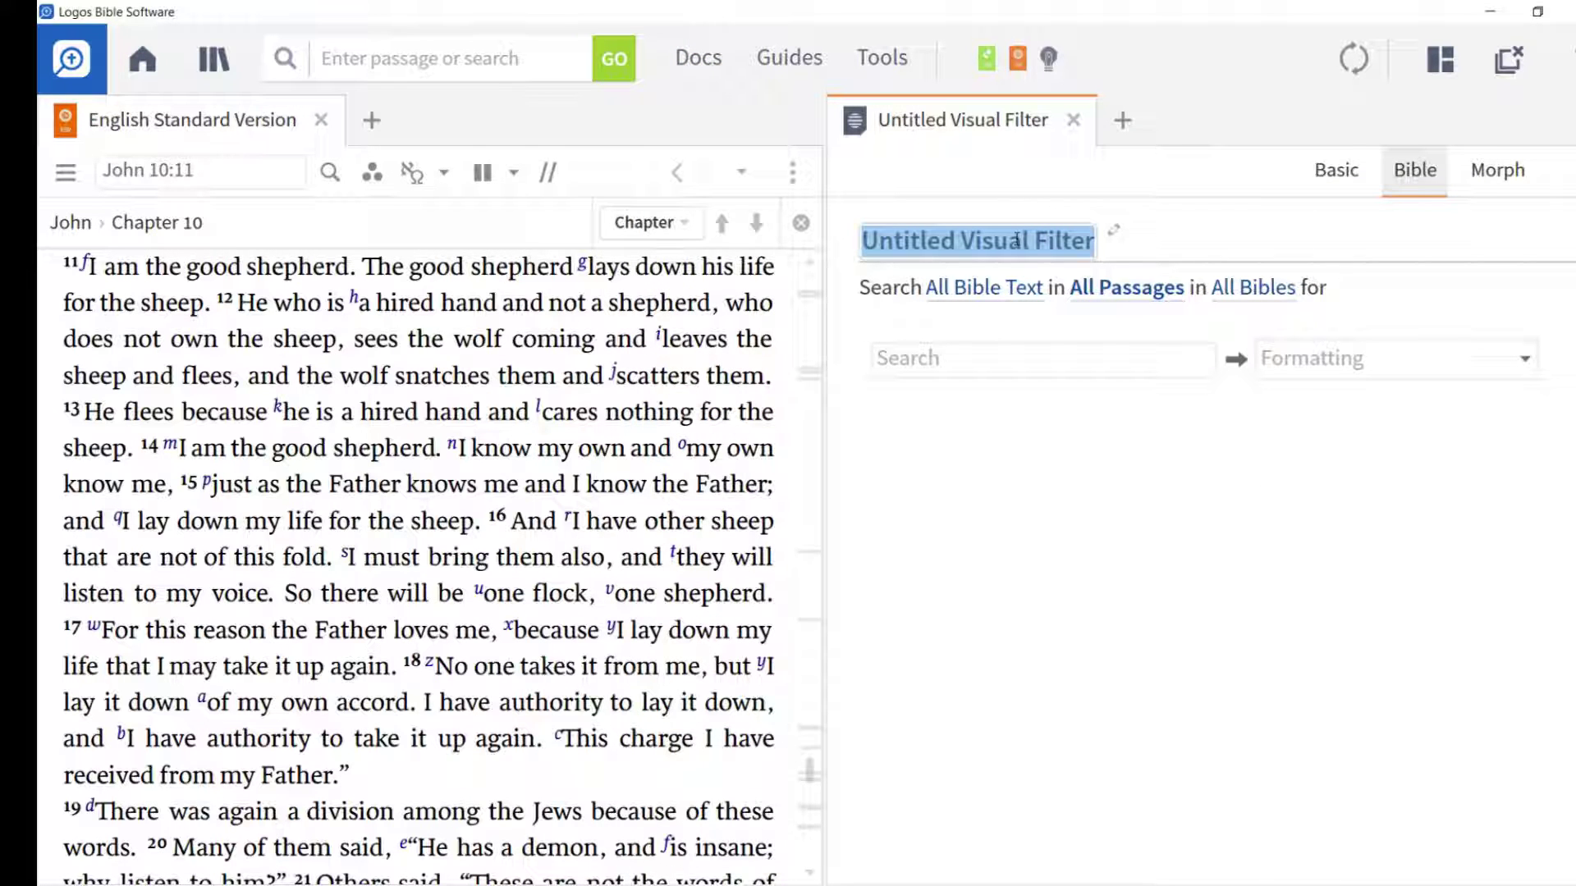
type("Figurativ")
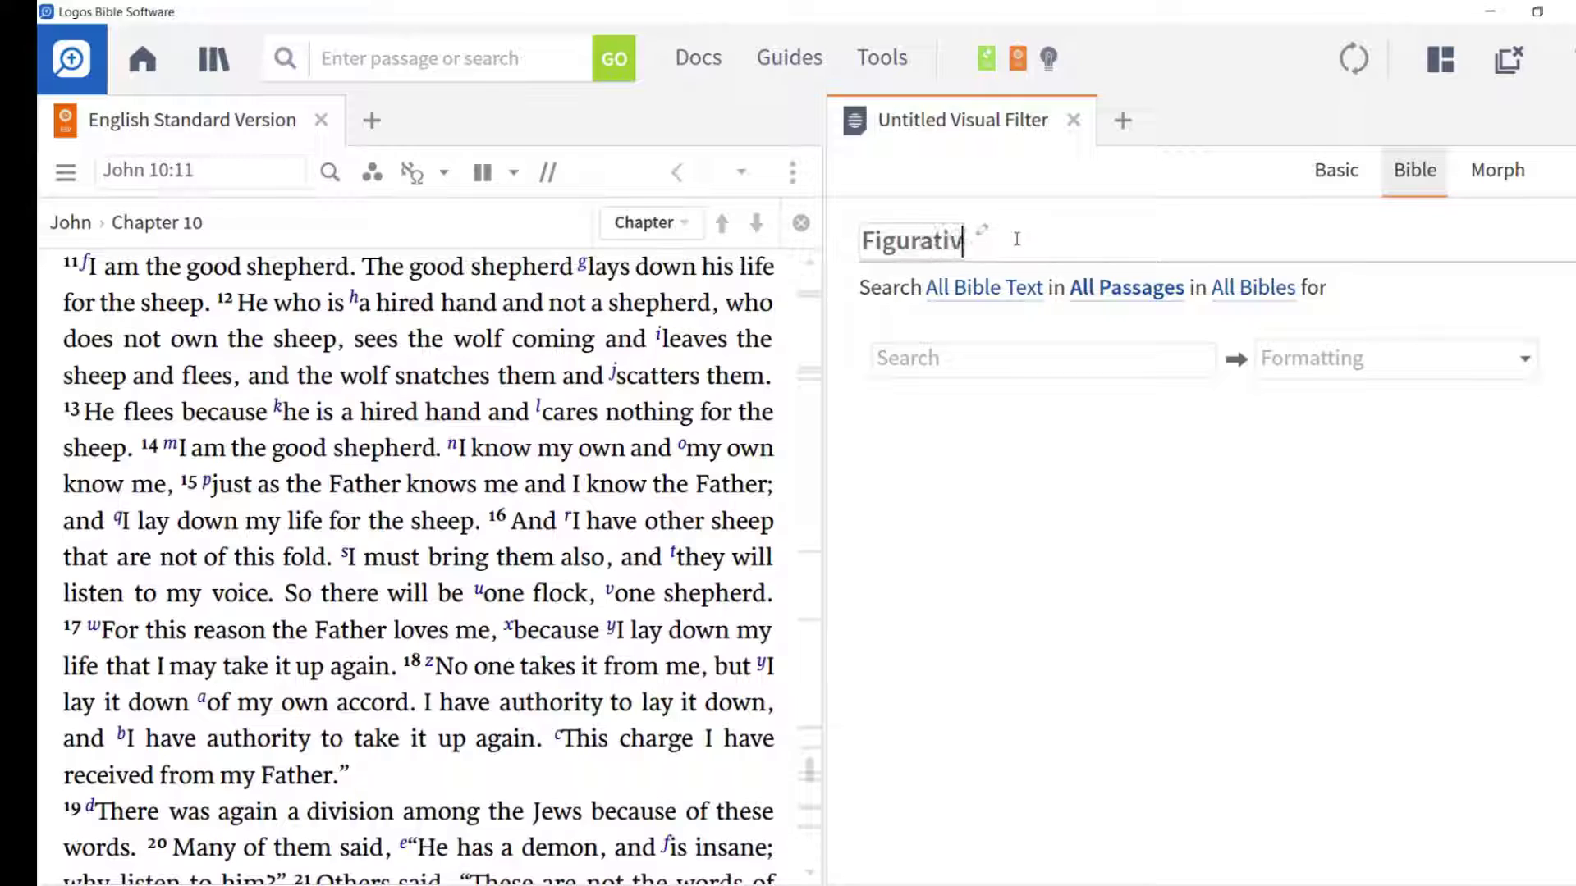
type("e Language")
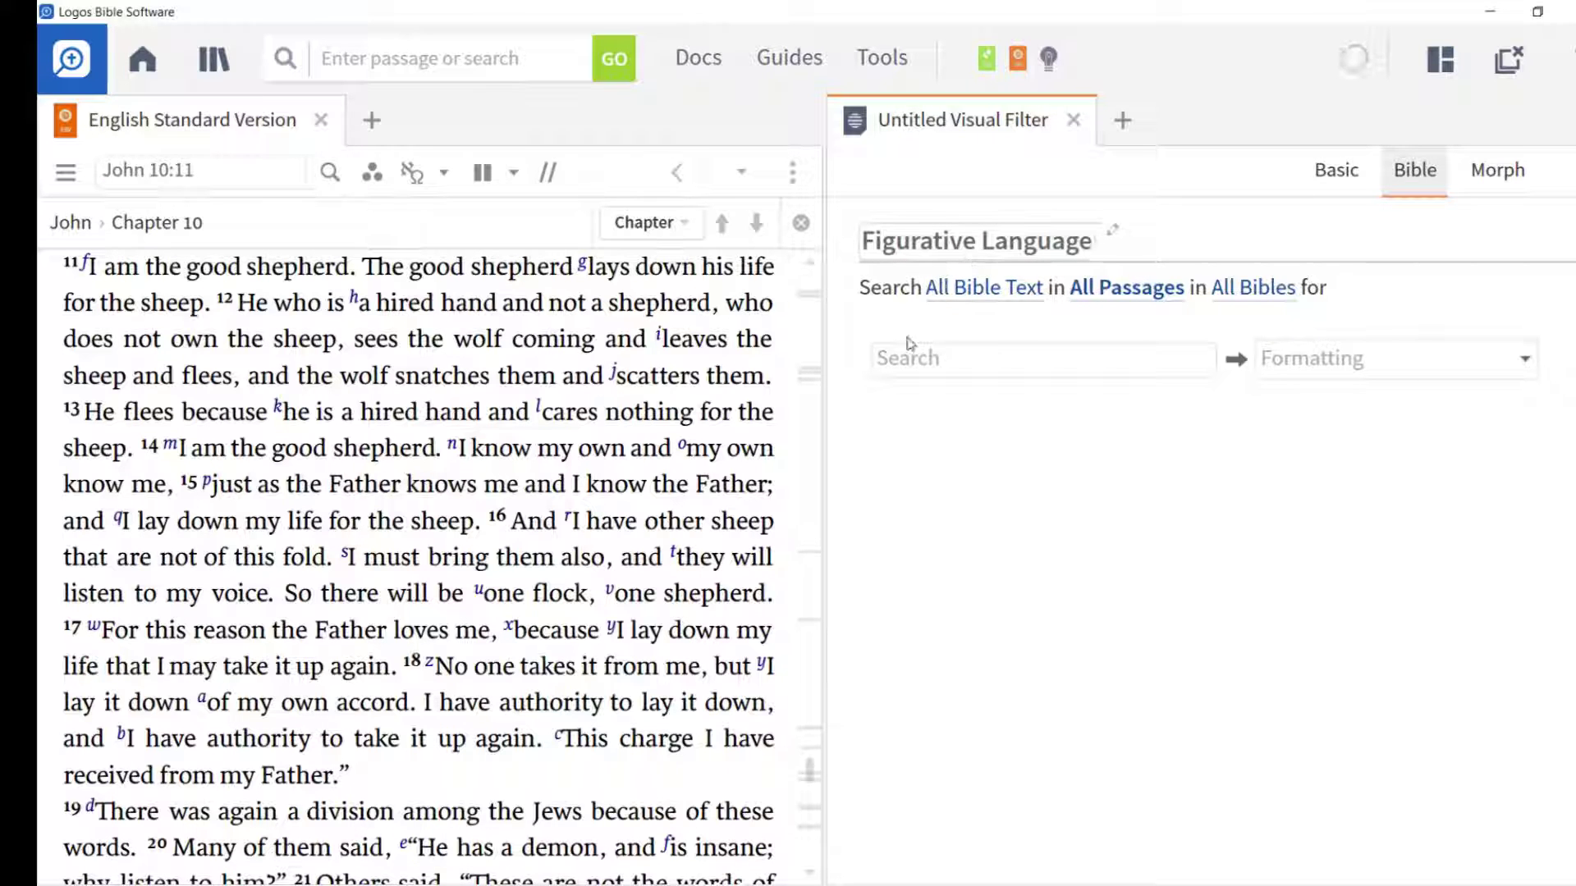
Set the filter to format matches for {Label Figurative Language} with Blue Foreground, and close the filter document
left_click(879, 358)
type("La")
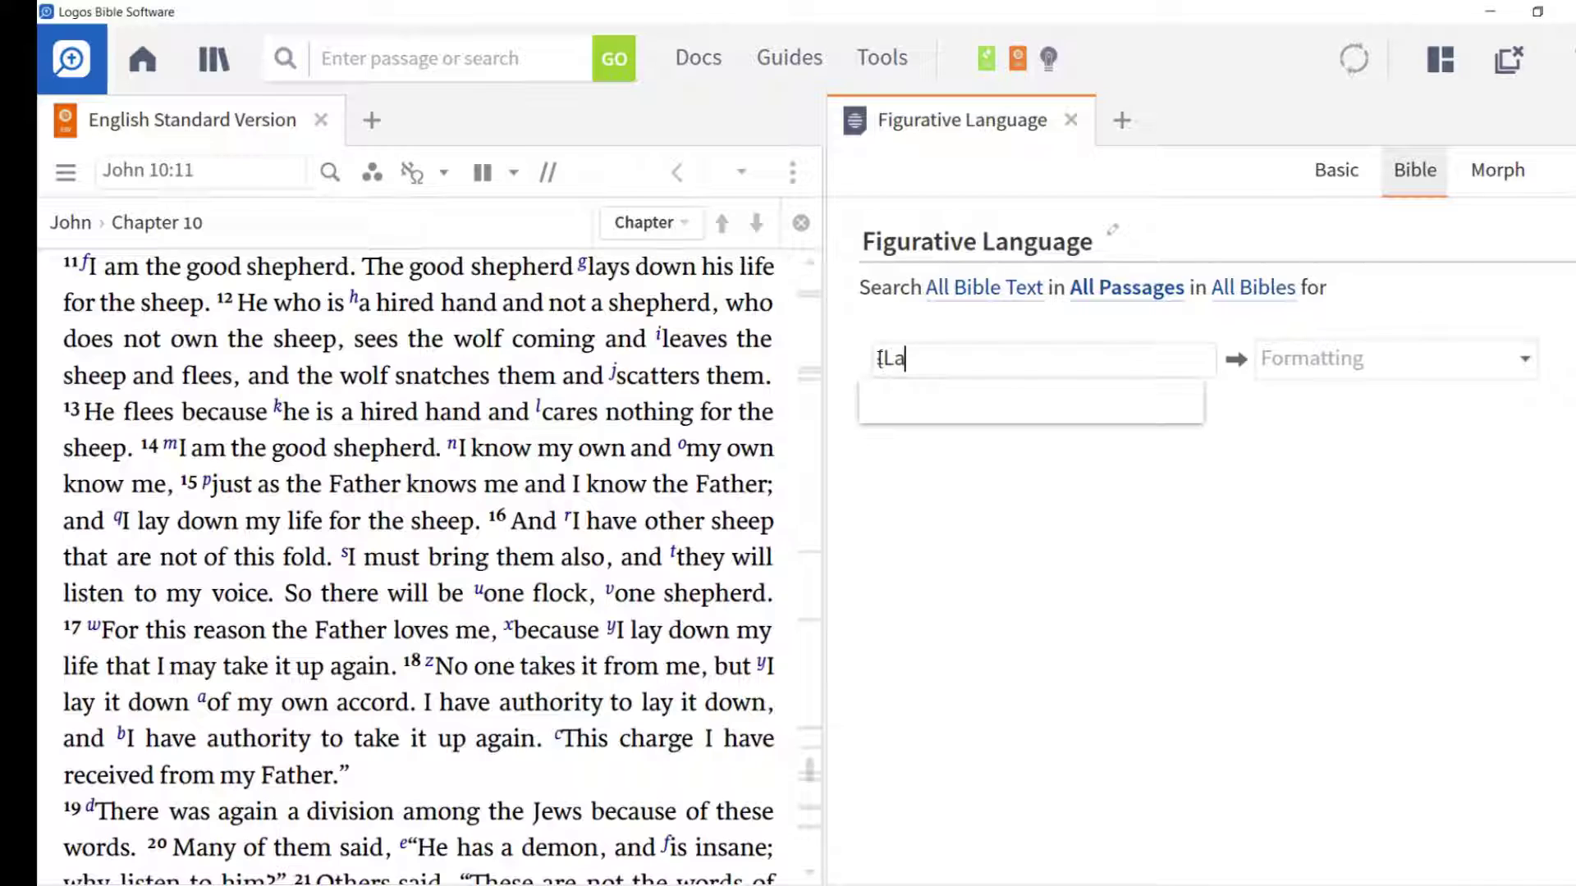
type("bel Figur")
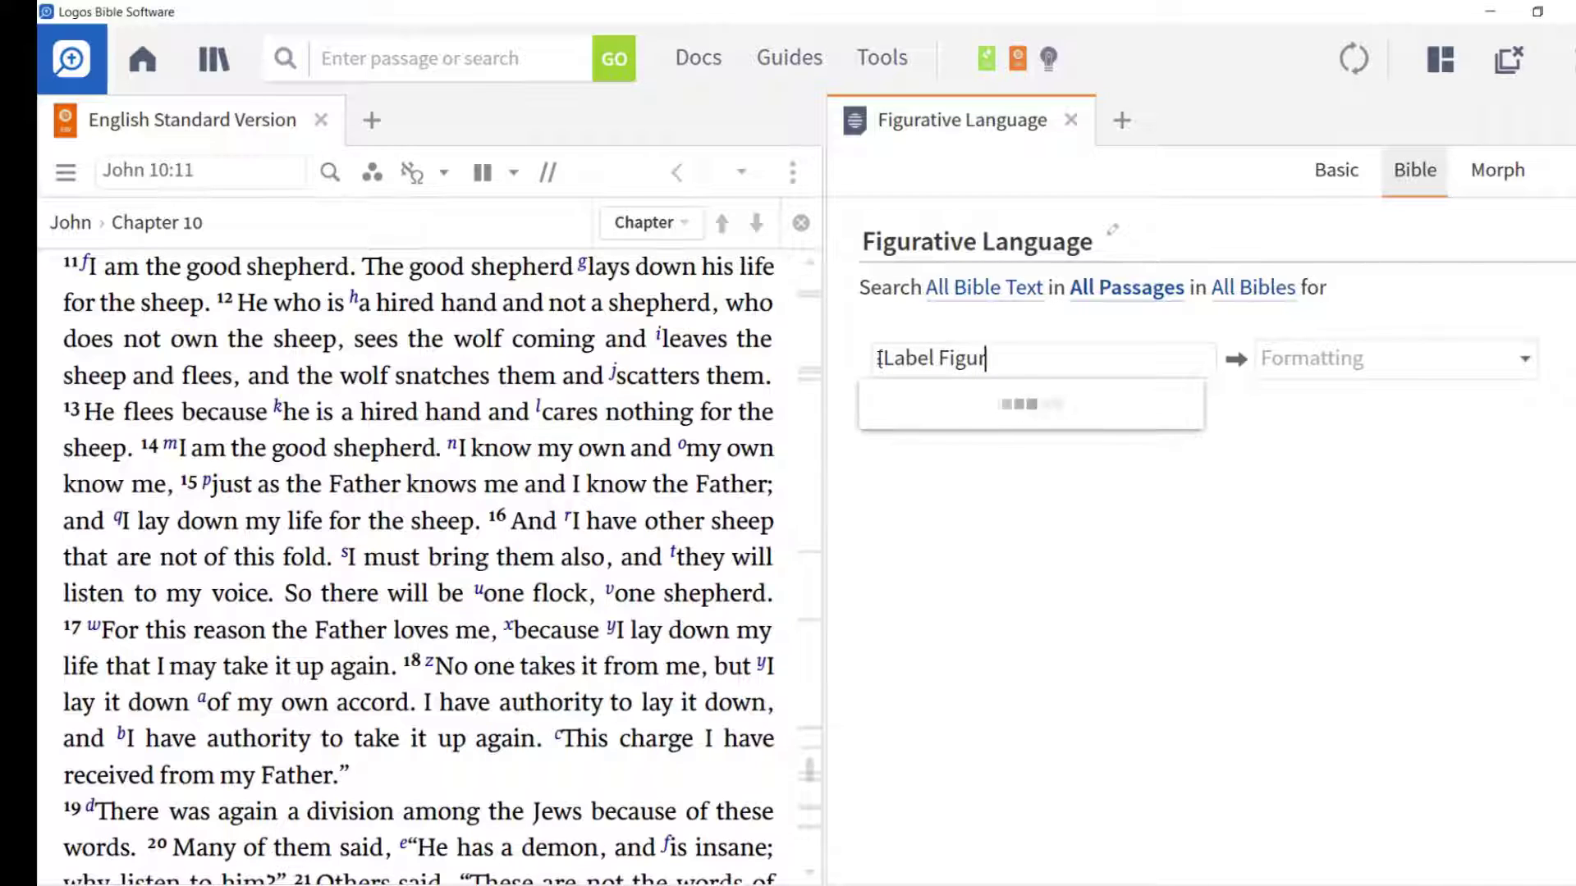
type("ative Lang")
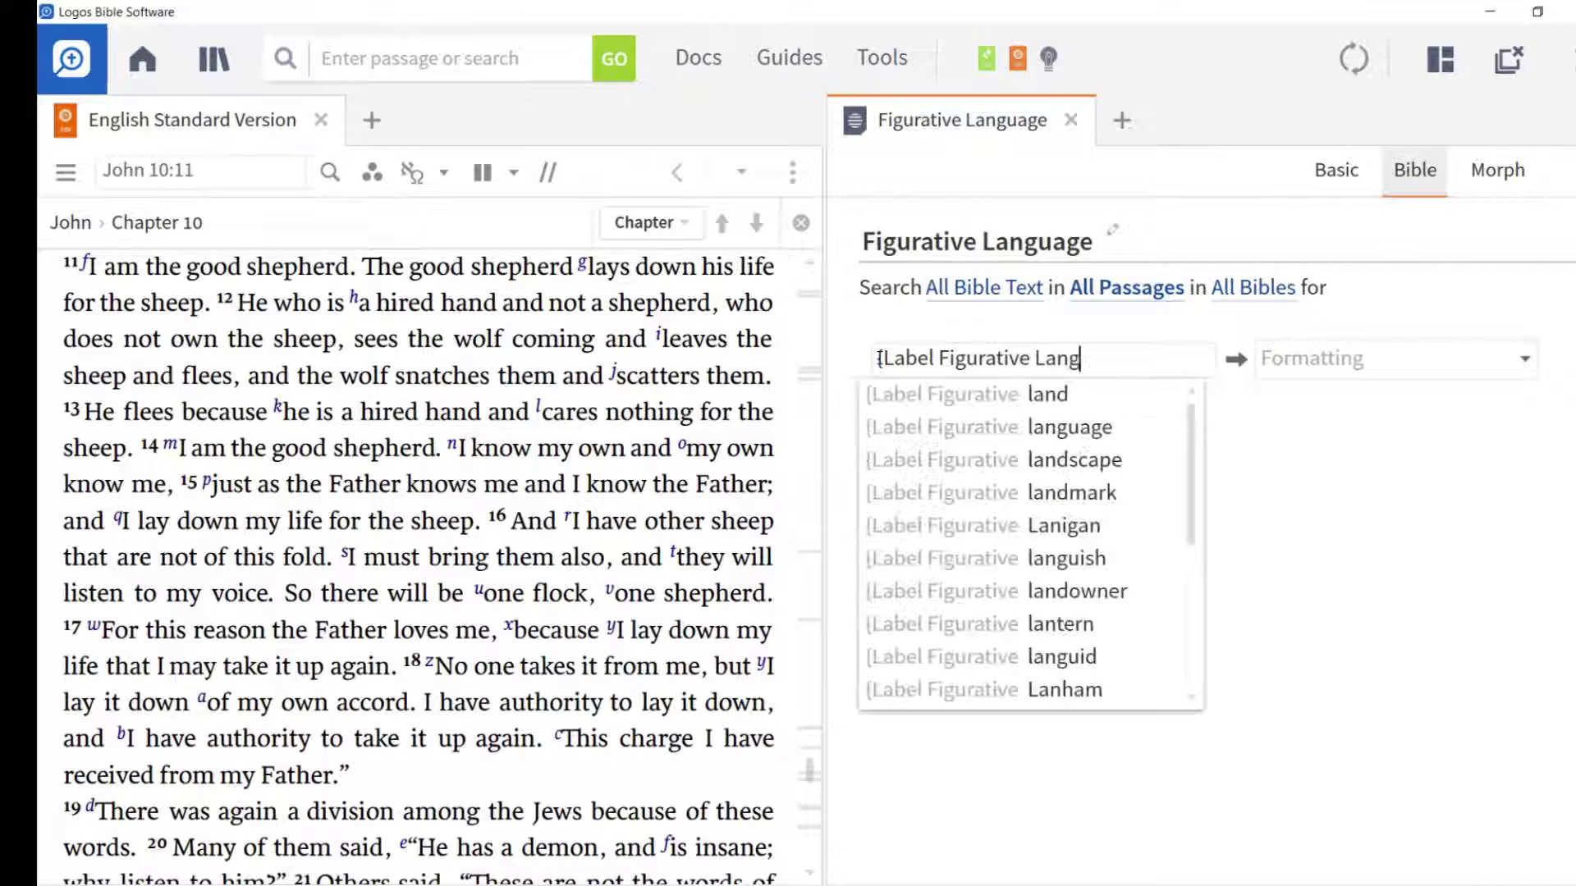
type("uage")
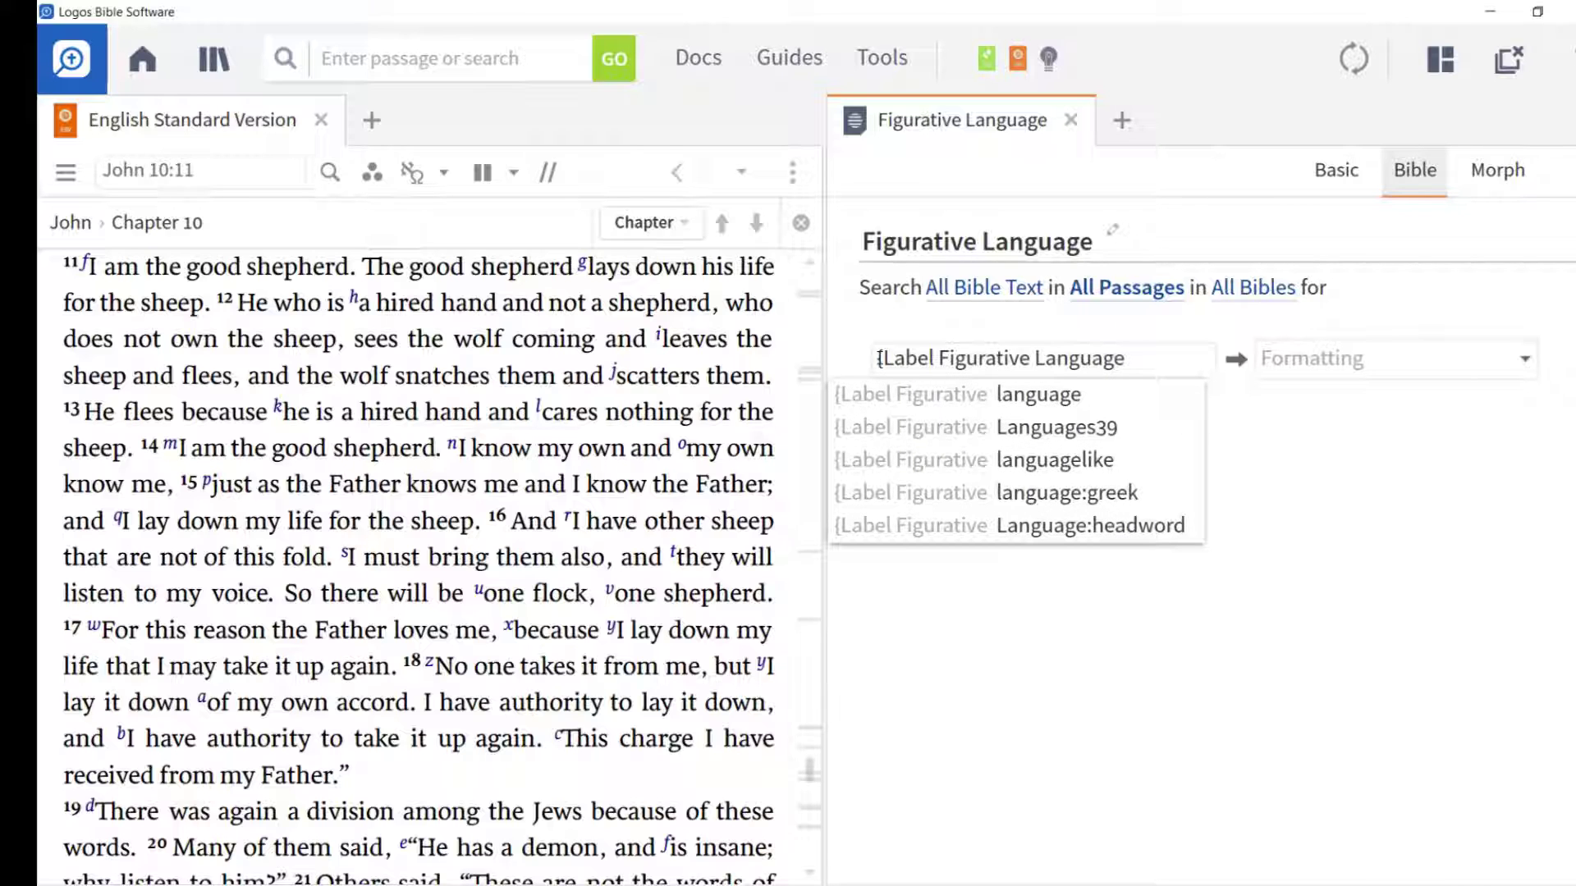
type("}")
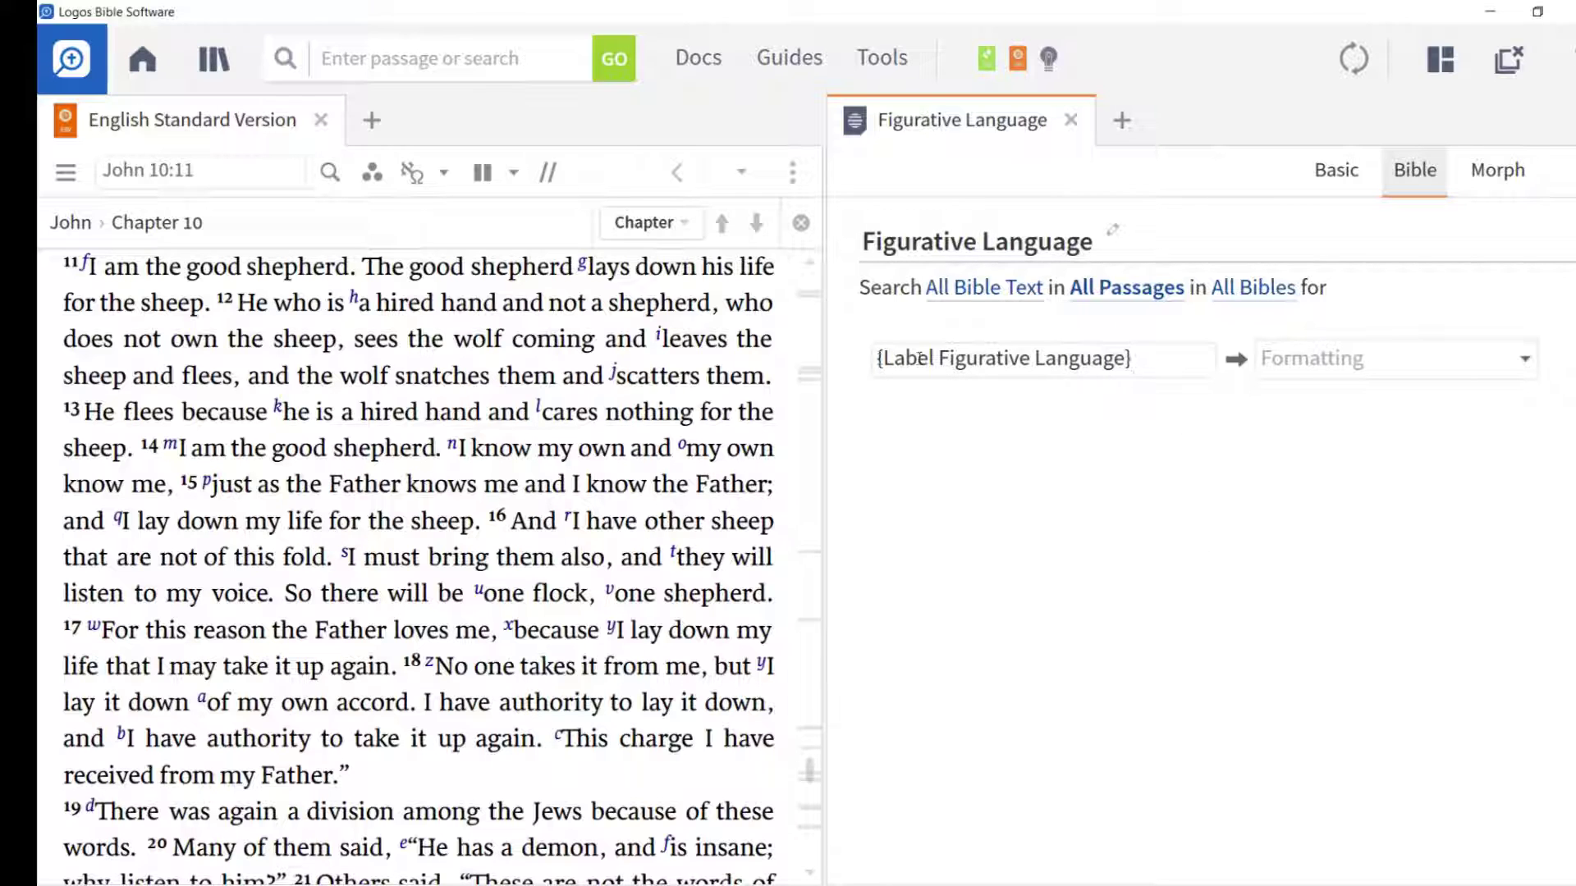
left_click(1292, 358)
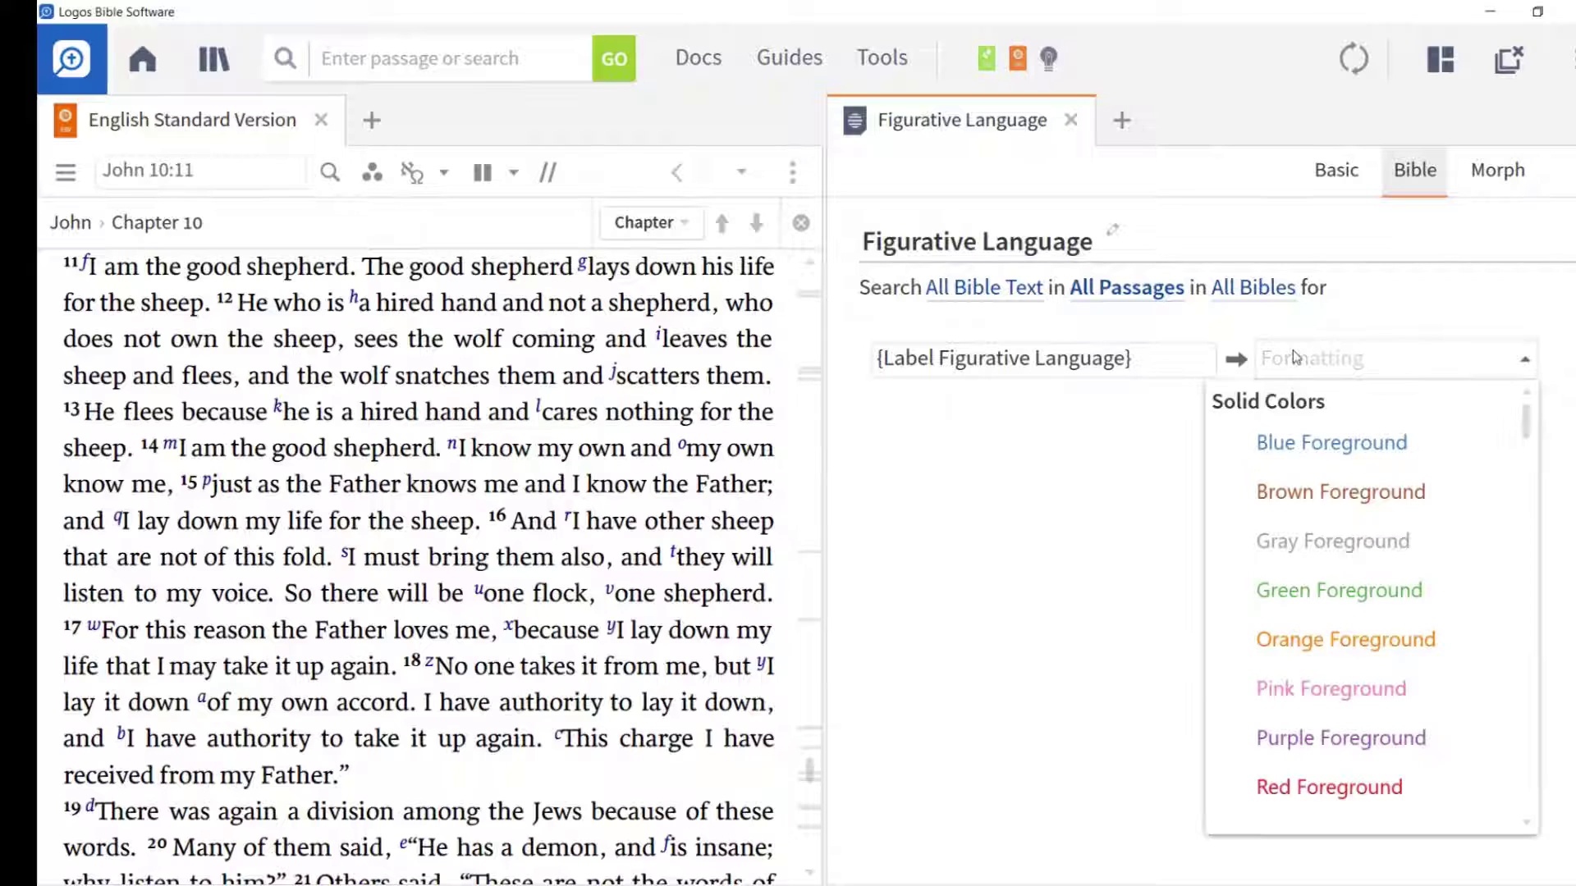
left_click(1296, 443)
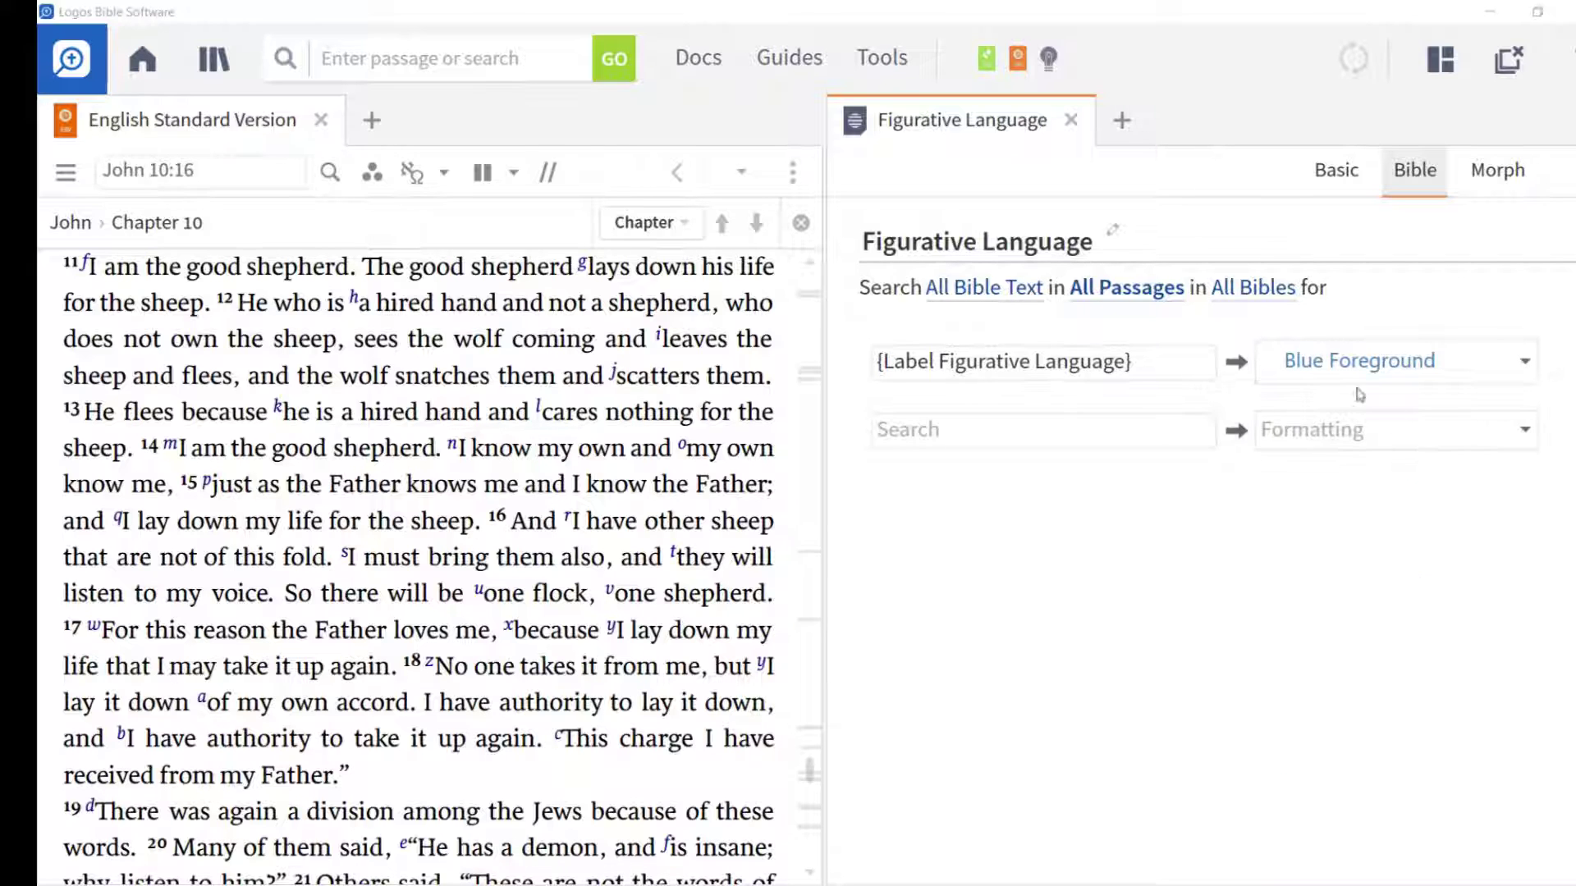
left_click(1070, 123)
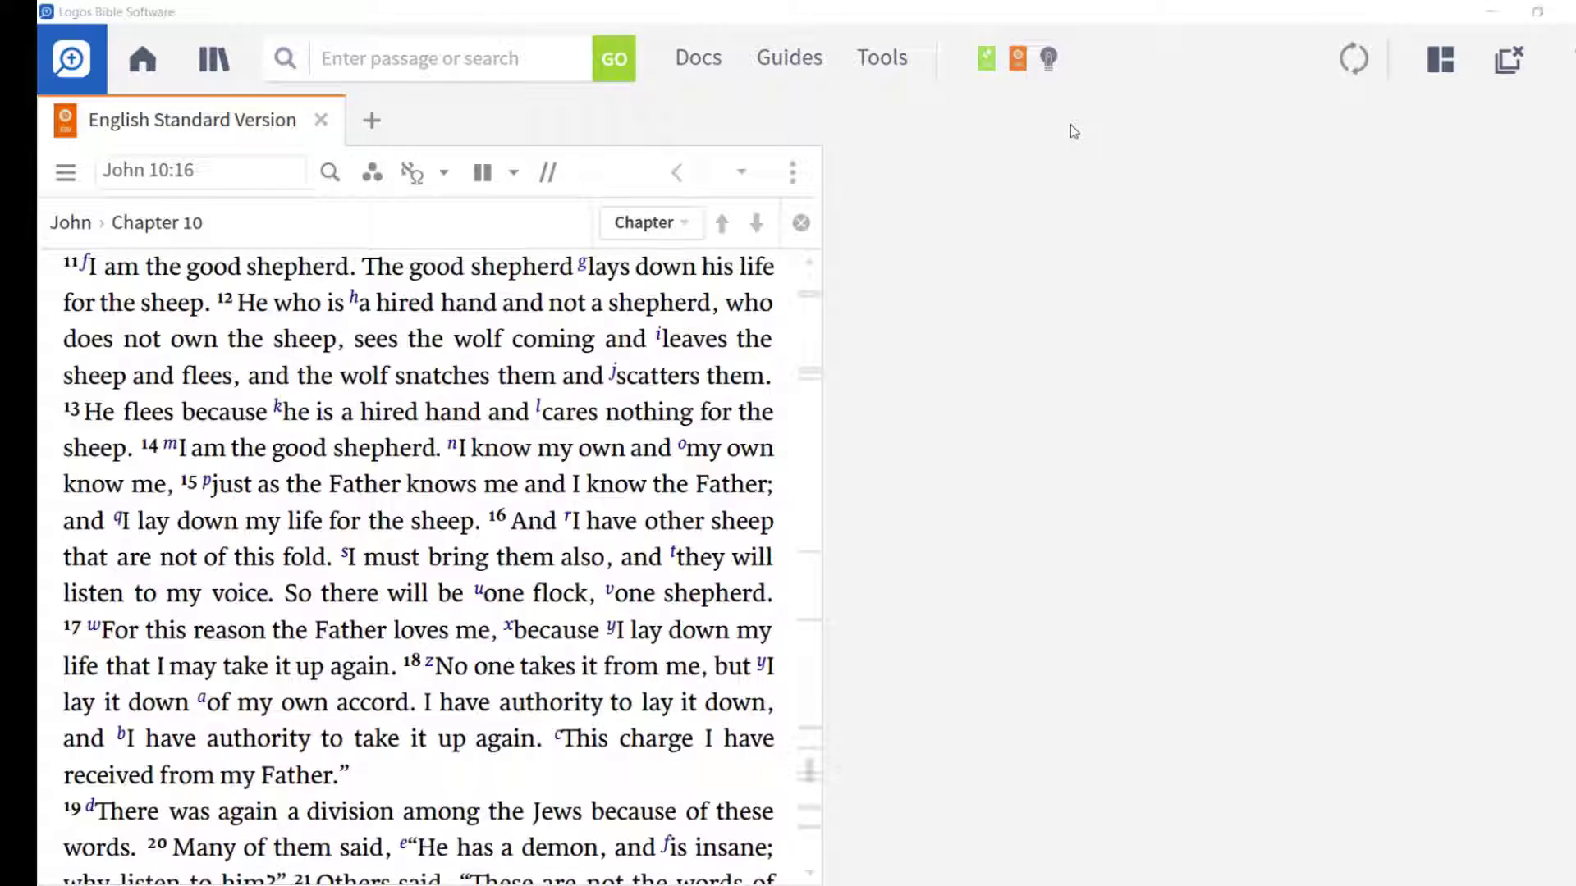
Turn on the Visual Filters group in the English Standard Version so that the Figurative Language filter applies to John 10
left_click(372, 174)
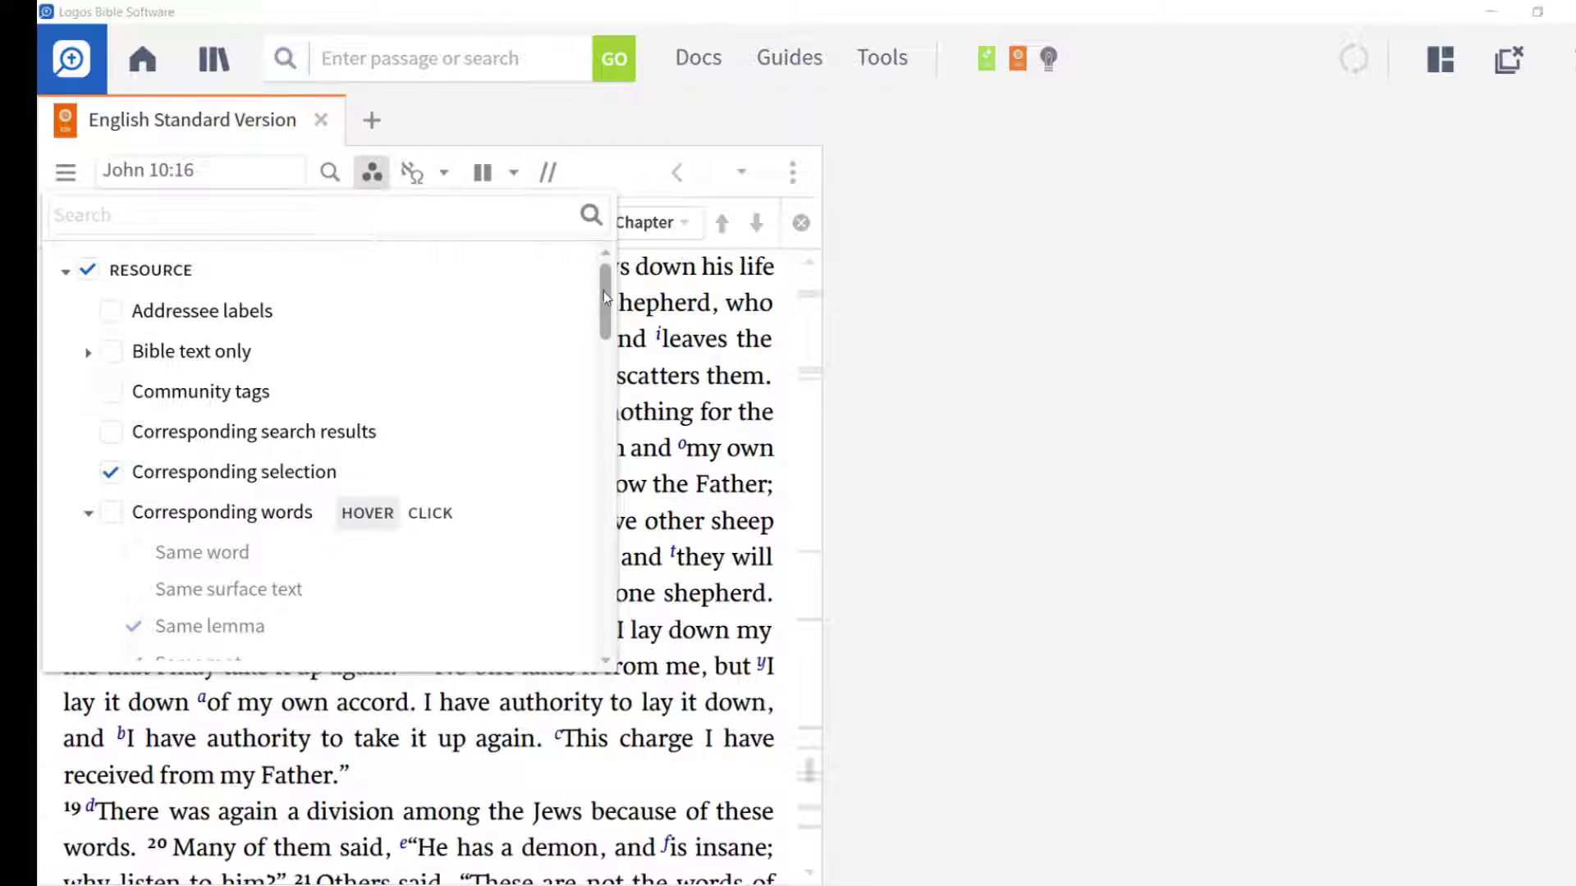
left_click_drag(605, 297, 625, 528)
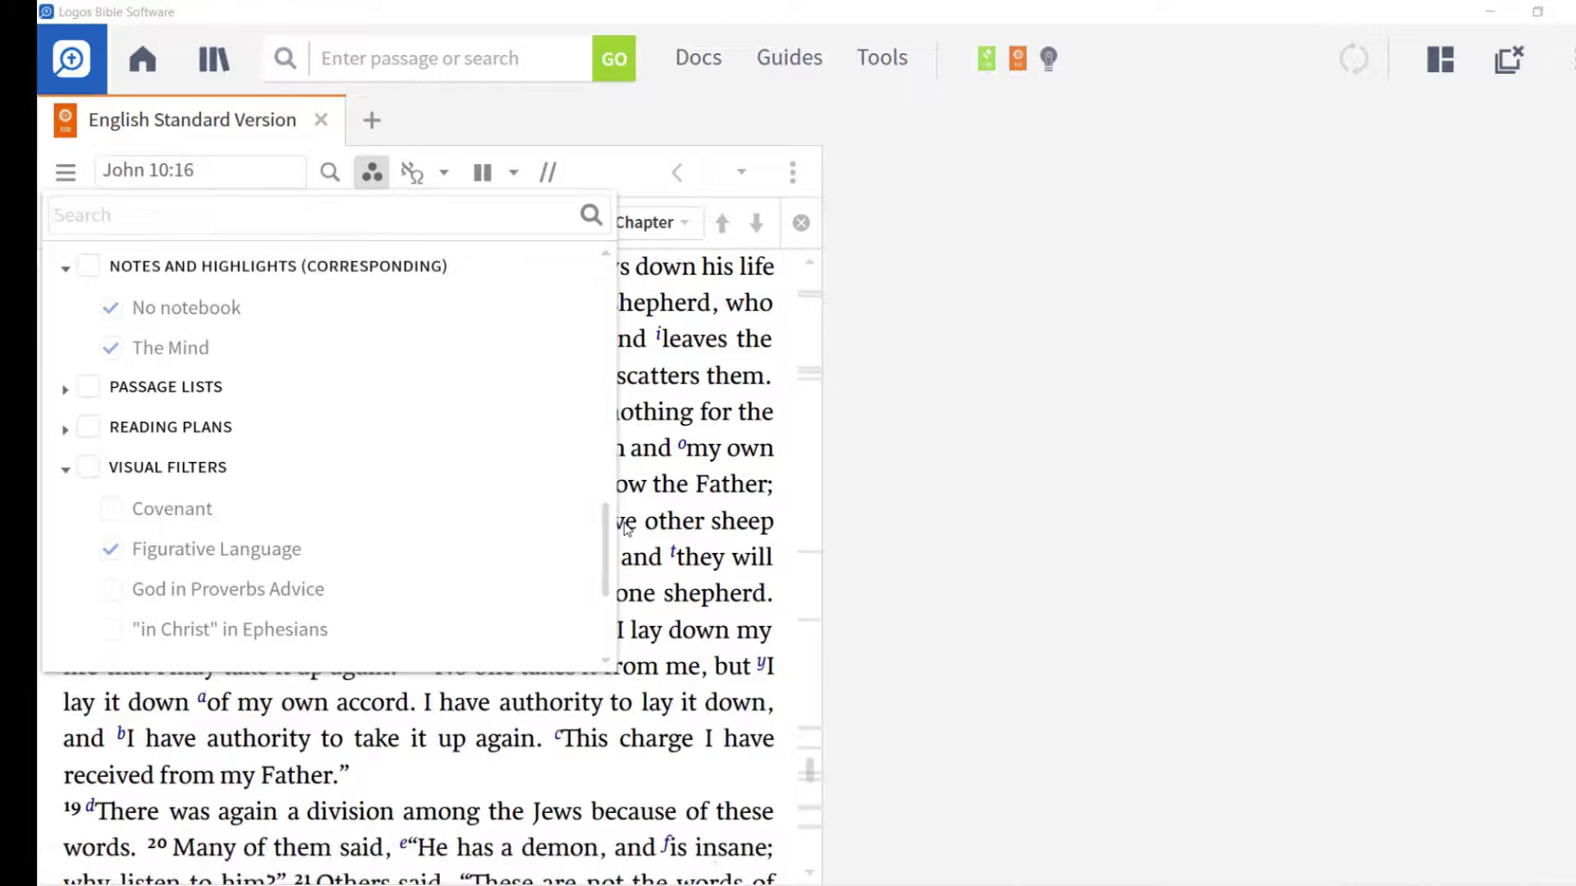
left_click(90, 468)
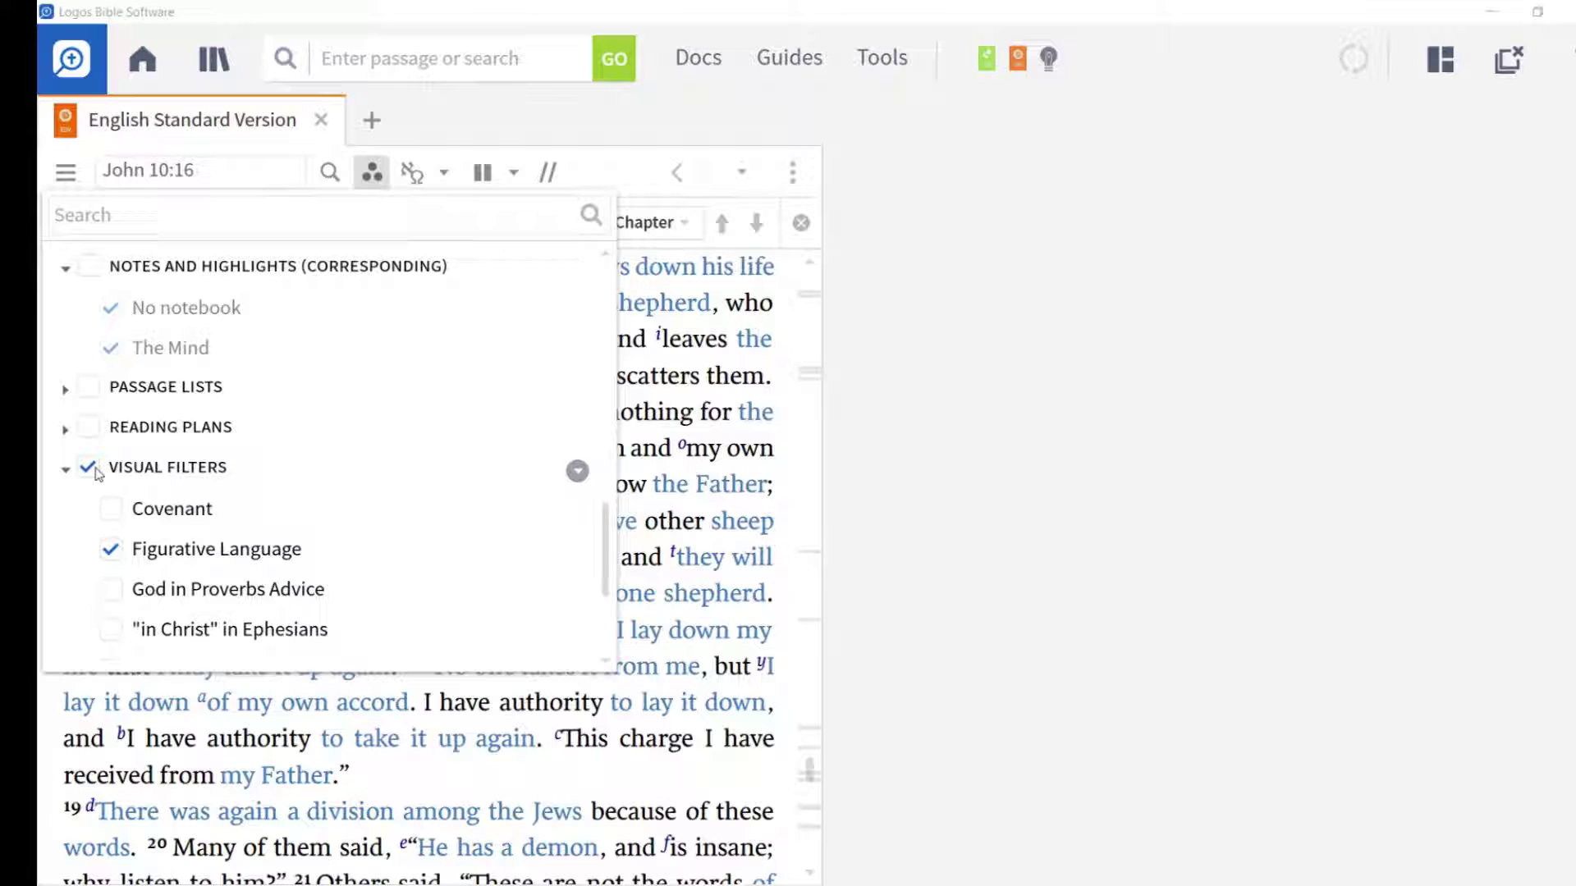
left_click(637, 480)
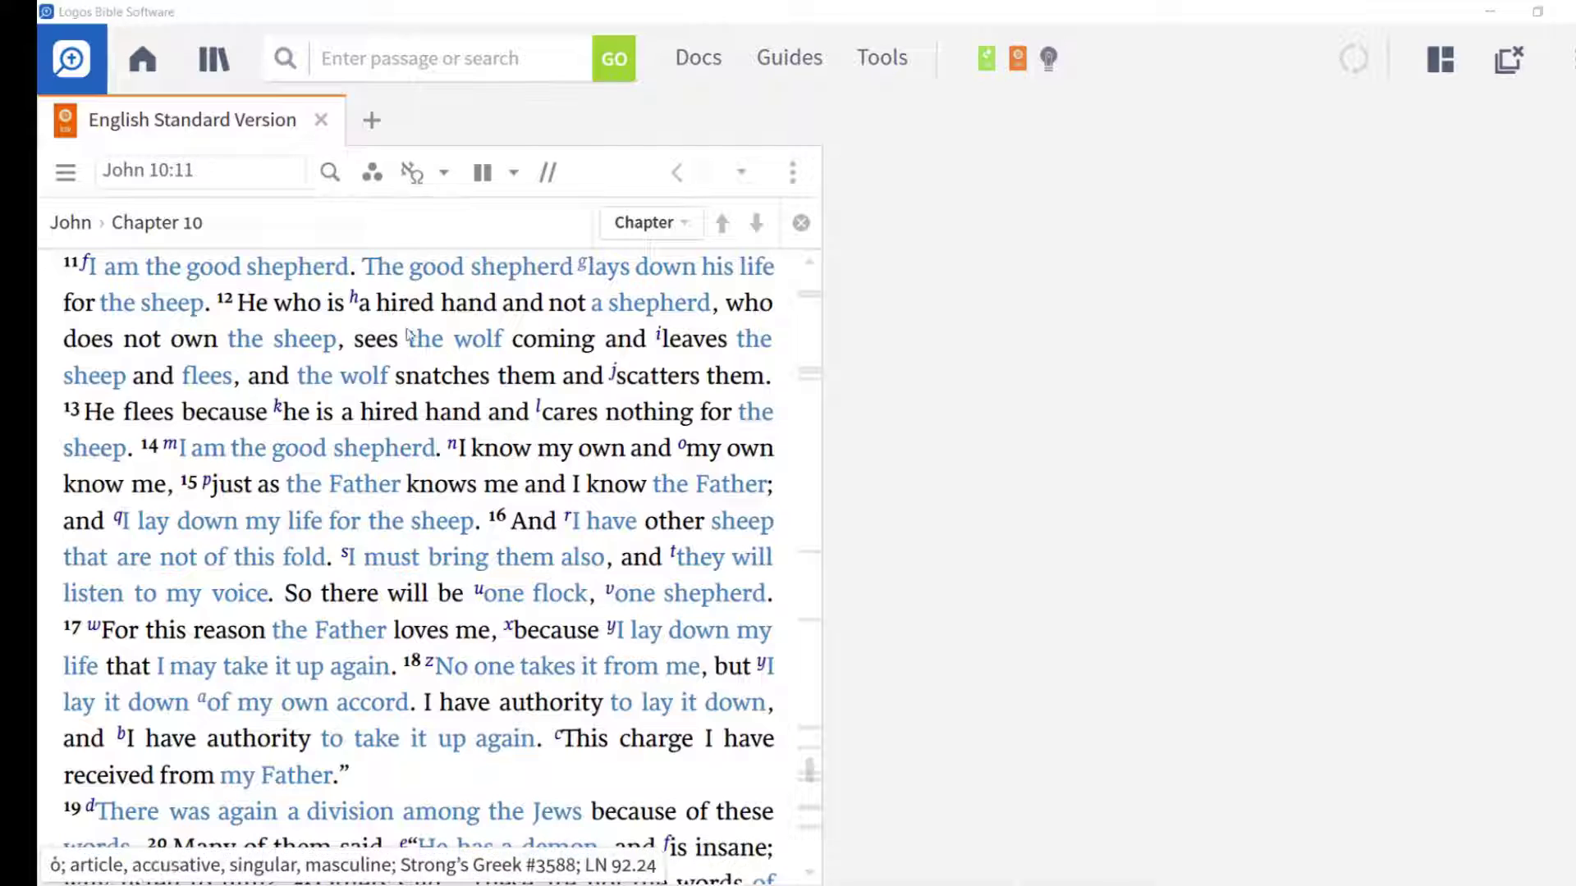
Turn off the Visual Filters group in the English Standard Version
left_click(374, 171)
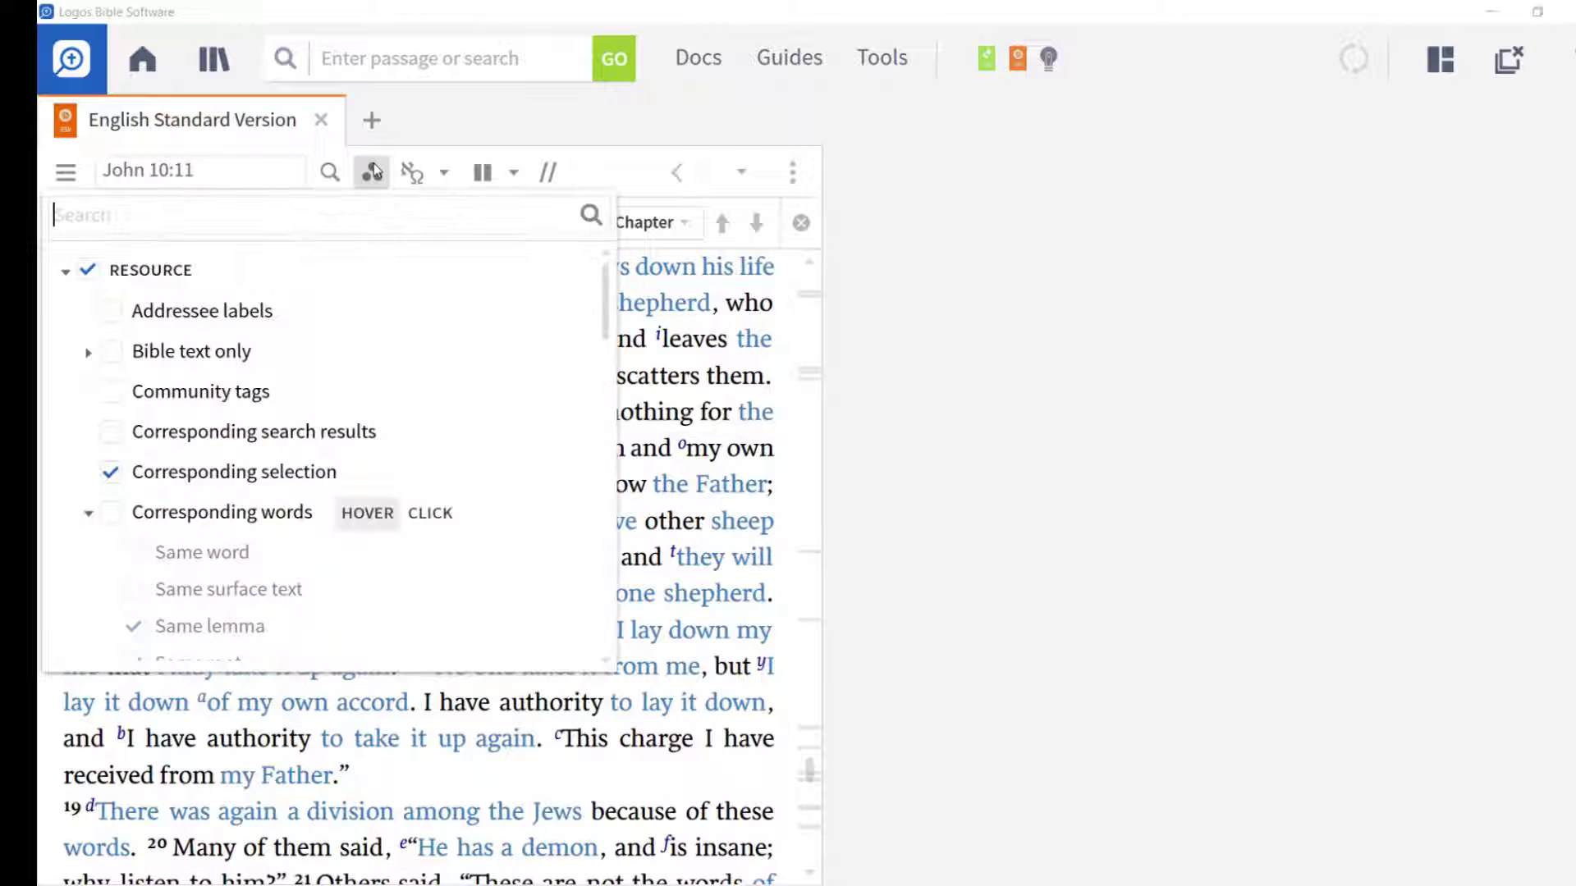
left_click_drag(606, 318, 614, 551)
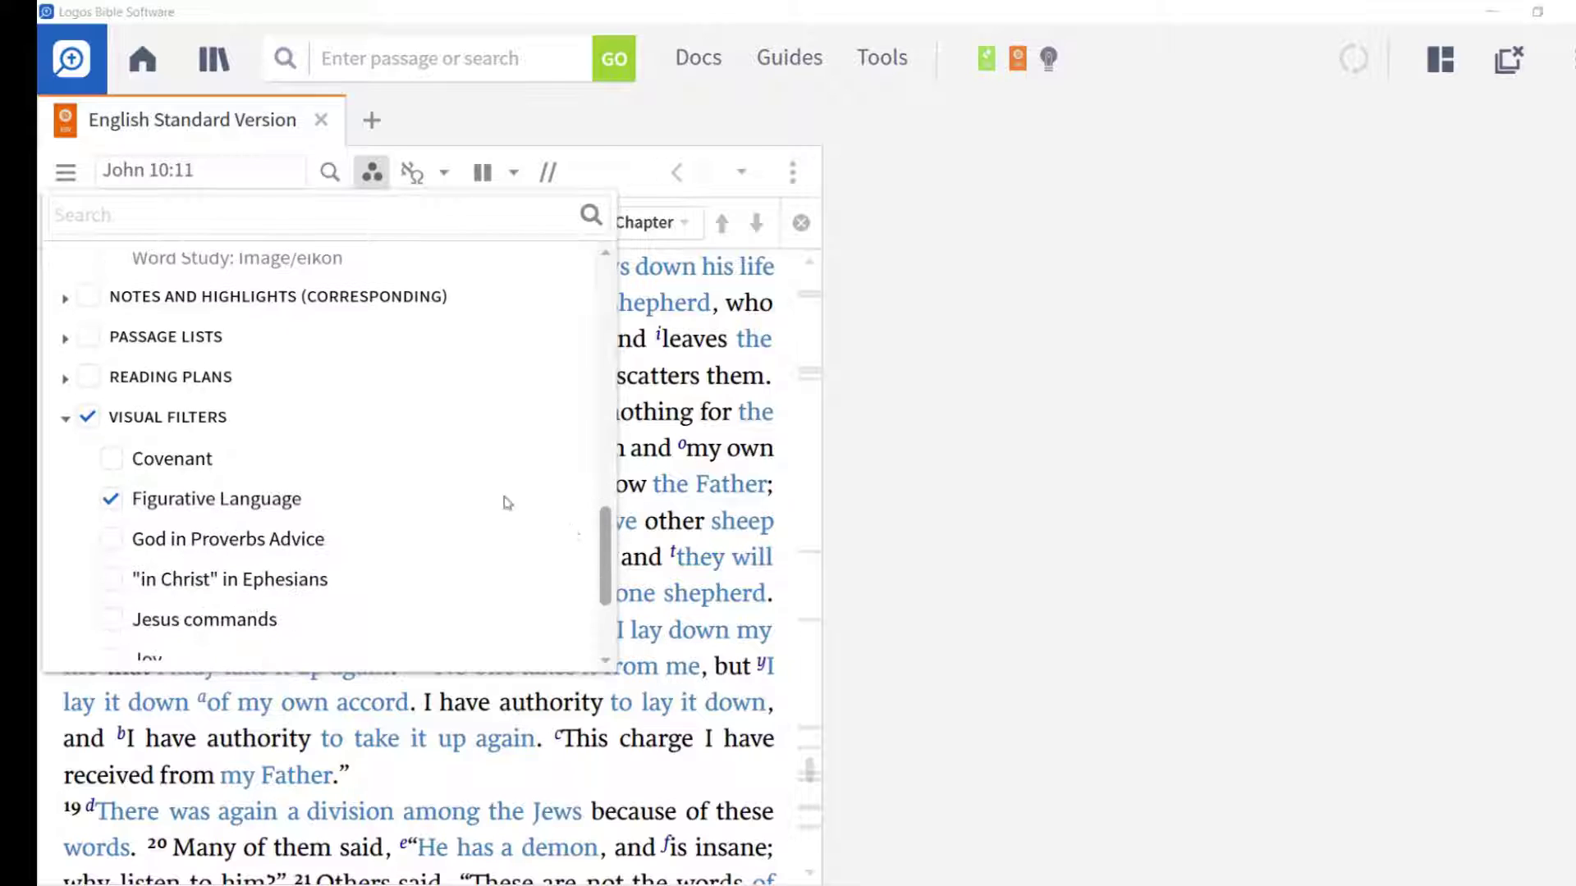
left_click(89, 418)
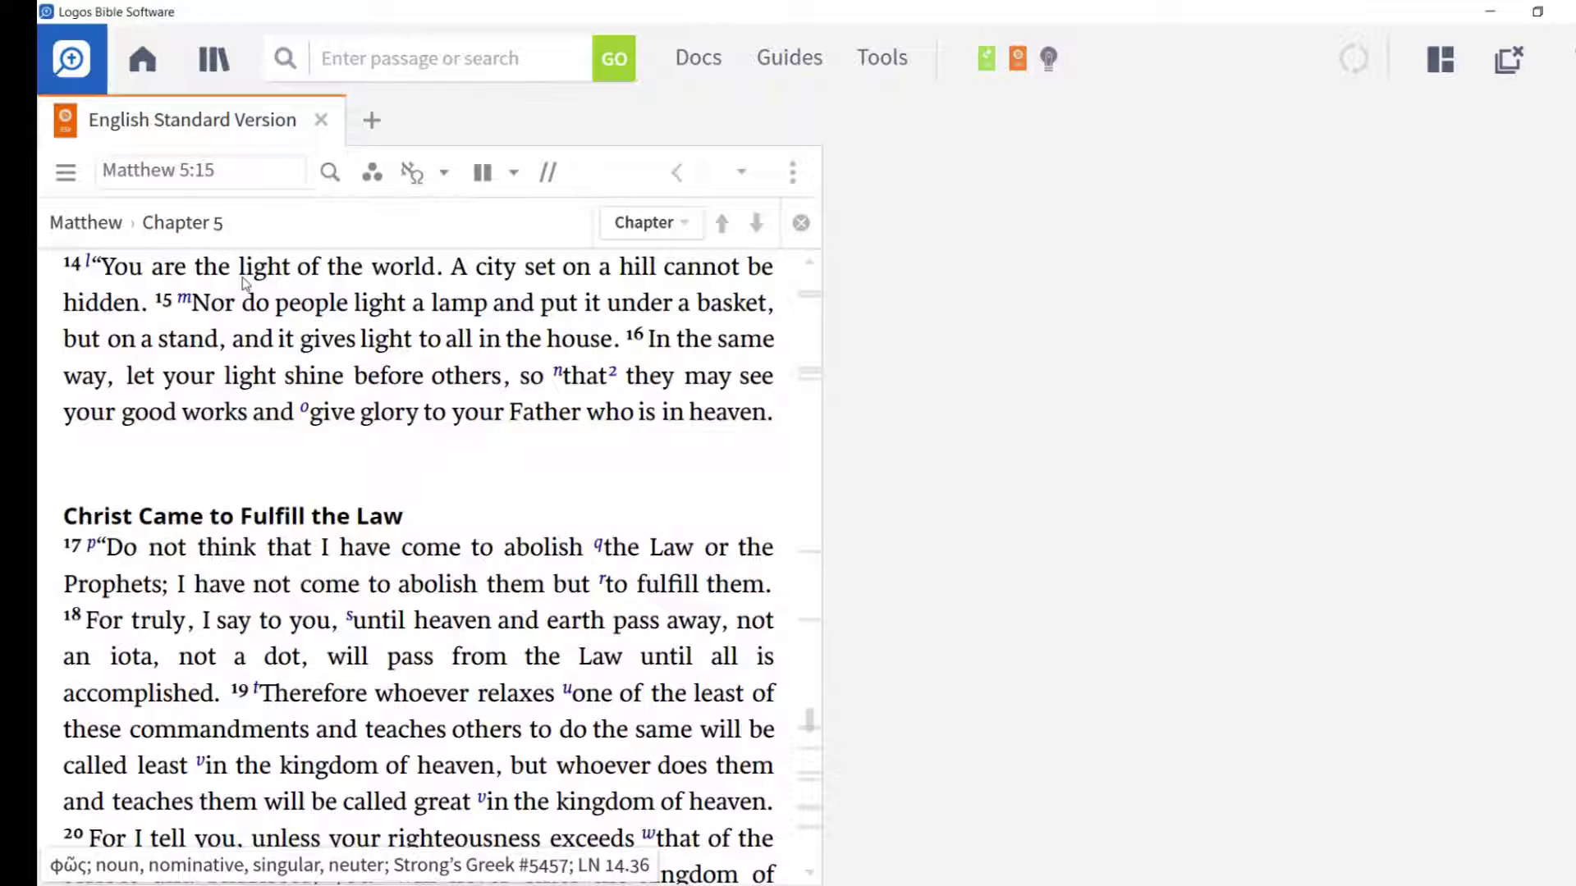
From "light" in Matthew 5:14, search all open resources for the Figurative Language Term Light, nested under Believers
right_click(243, 280)
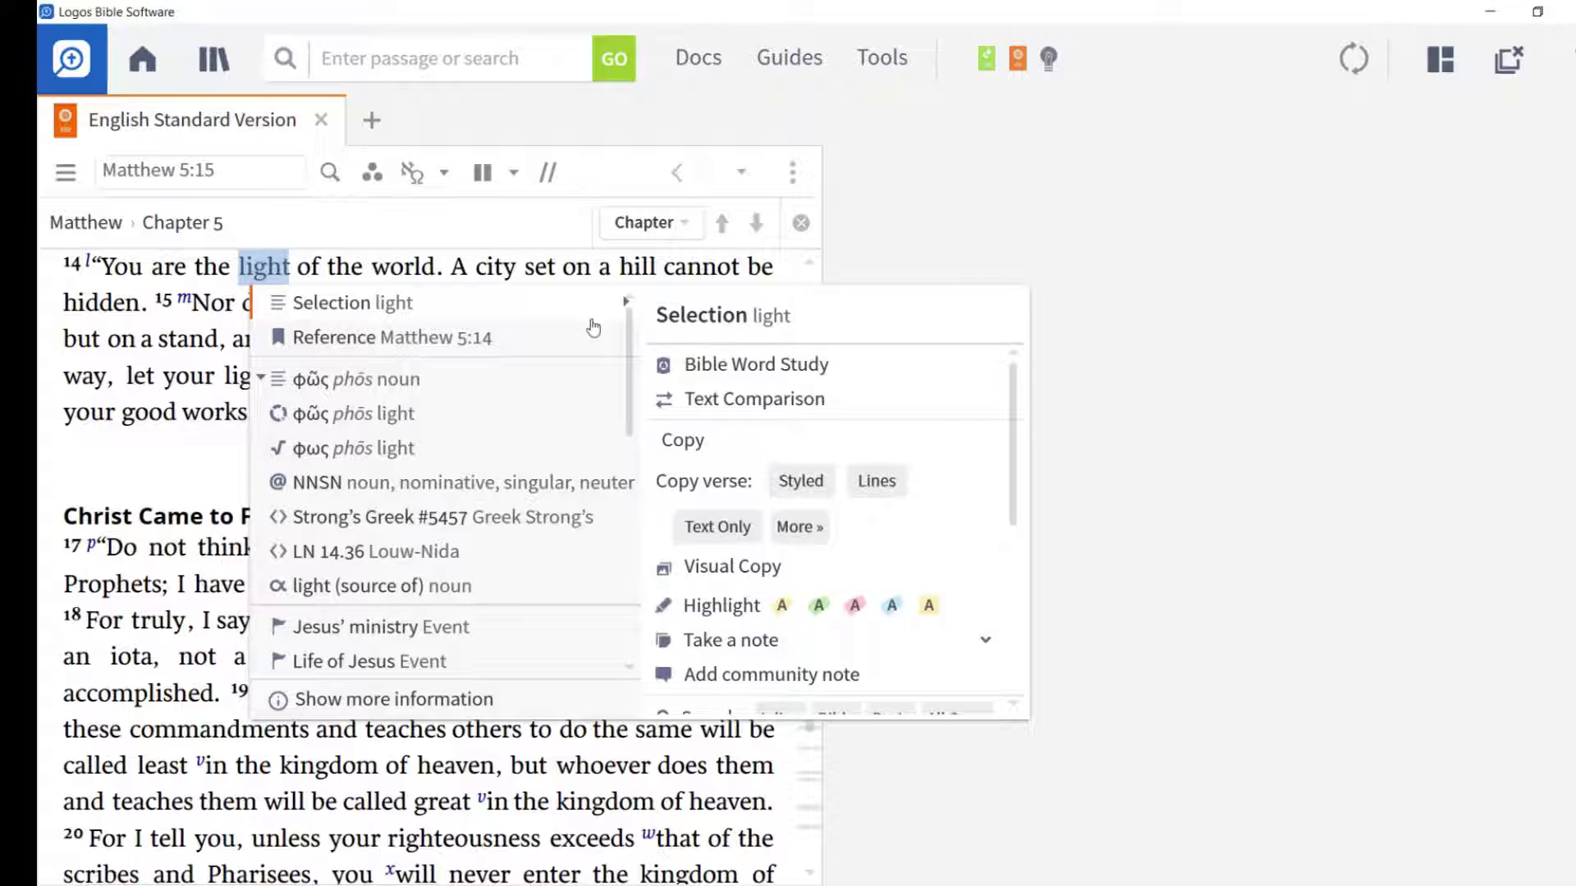
left_click_drag(629, 354, 629, 514)
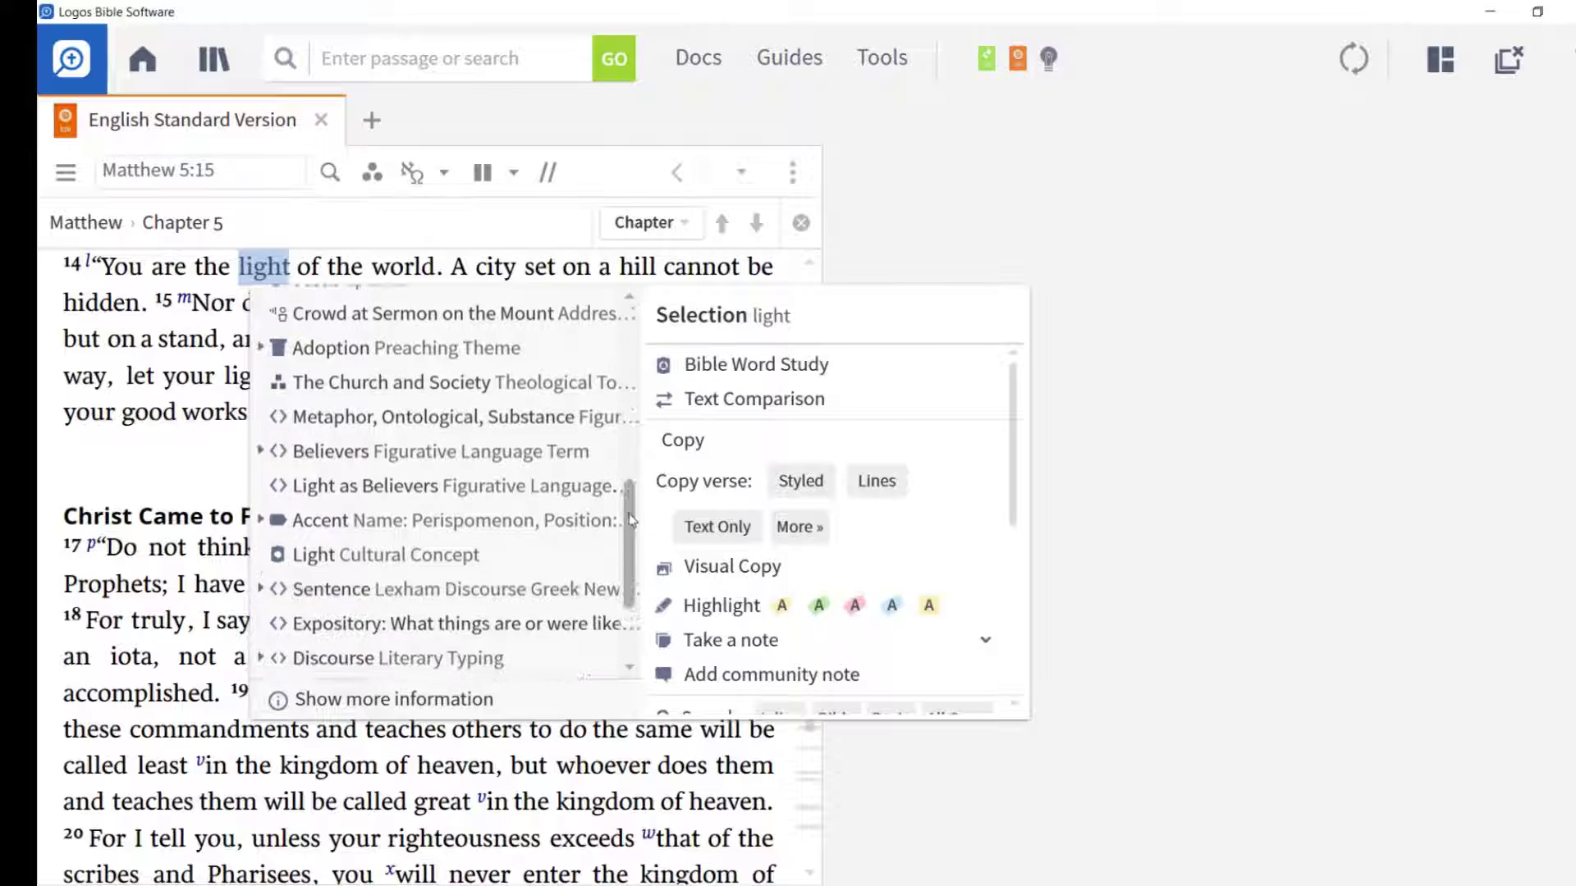
left_click(261, 441)
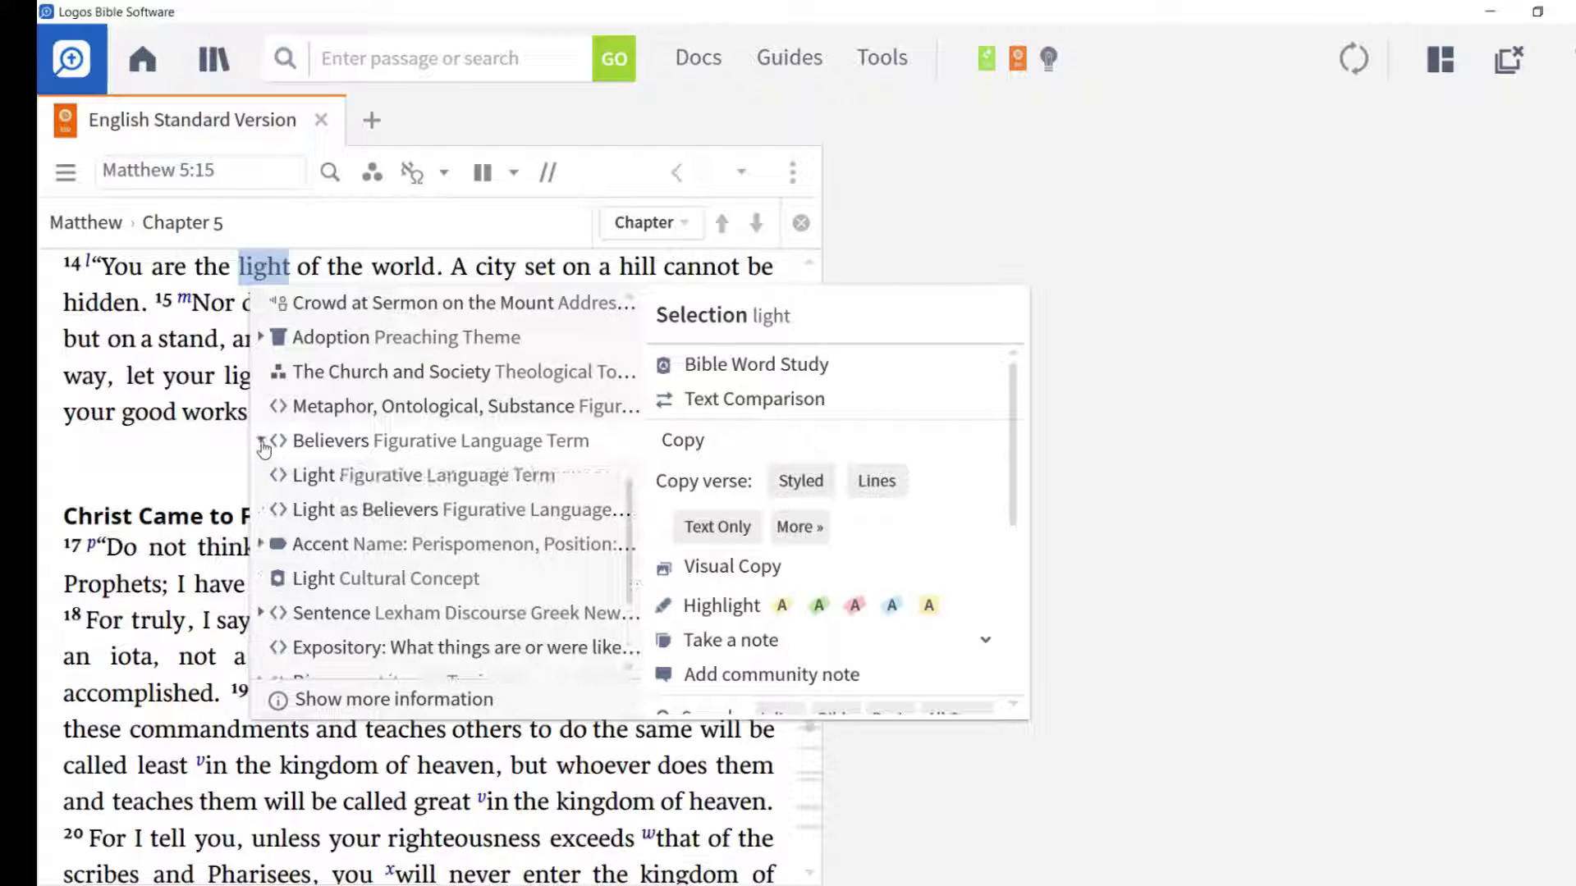
left_click(295, 476)
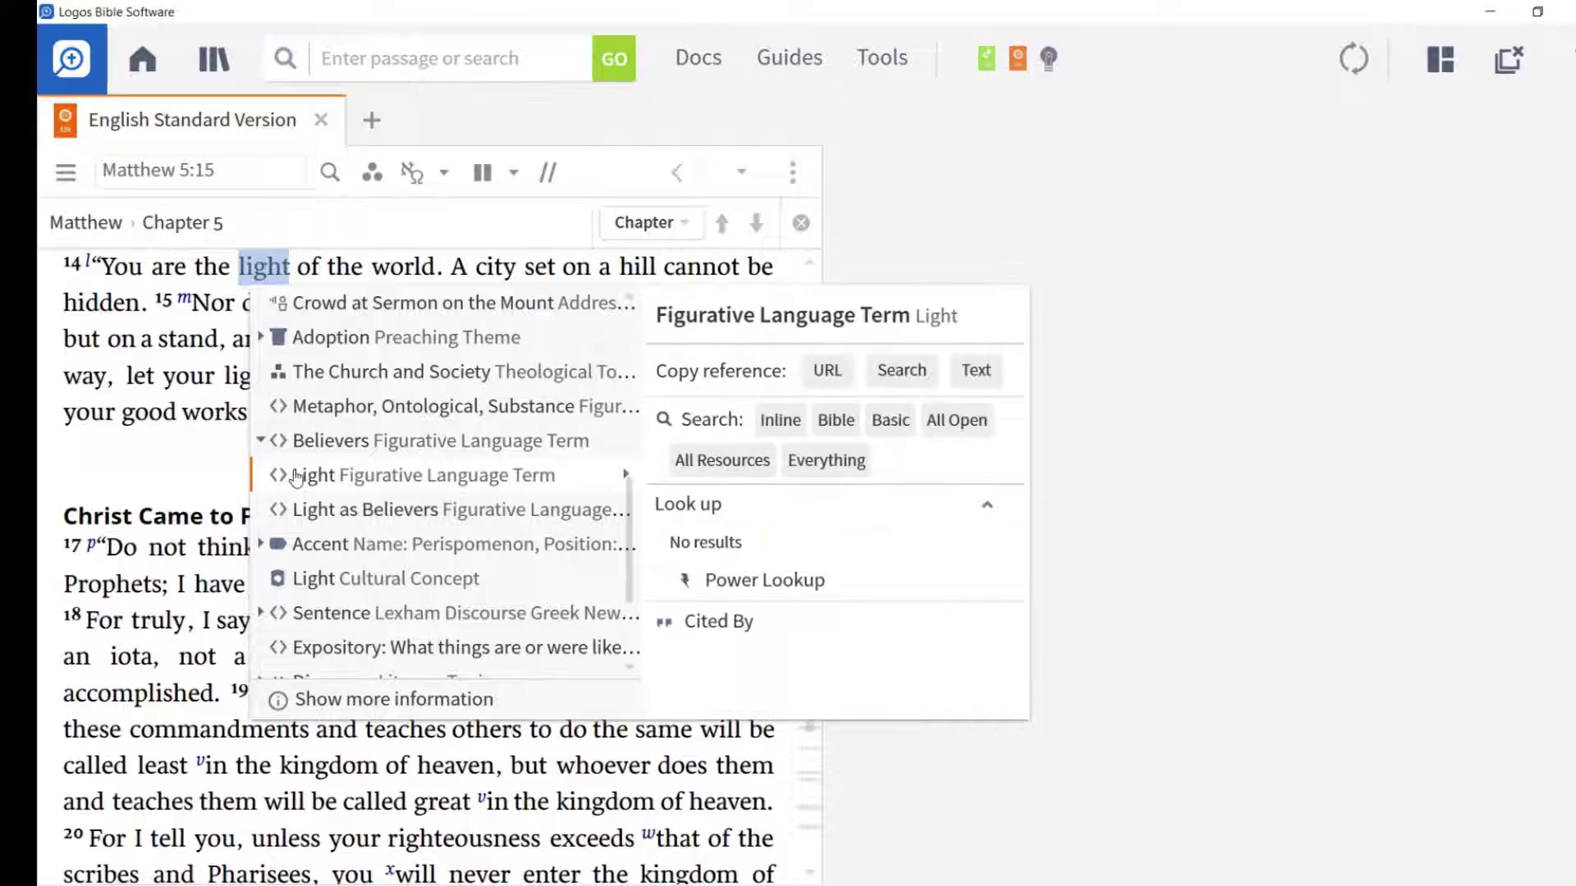
left_click(930, 415)
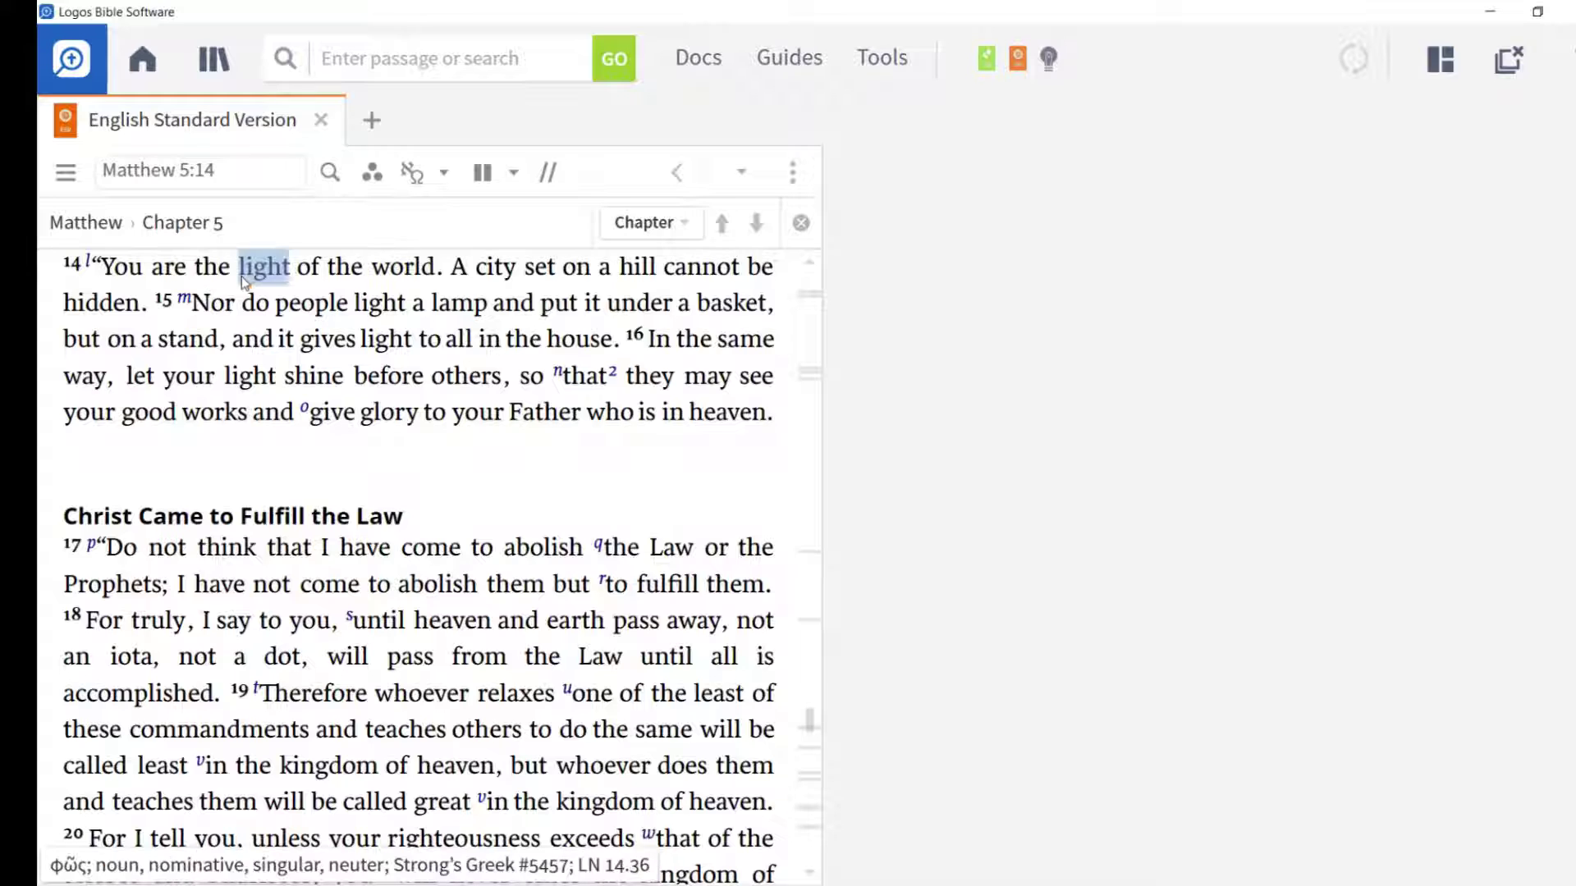
From "light" in Matthew 5:14, run a Bible search for the Figurative Language Term Believers
right_click(261, 271)
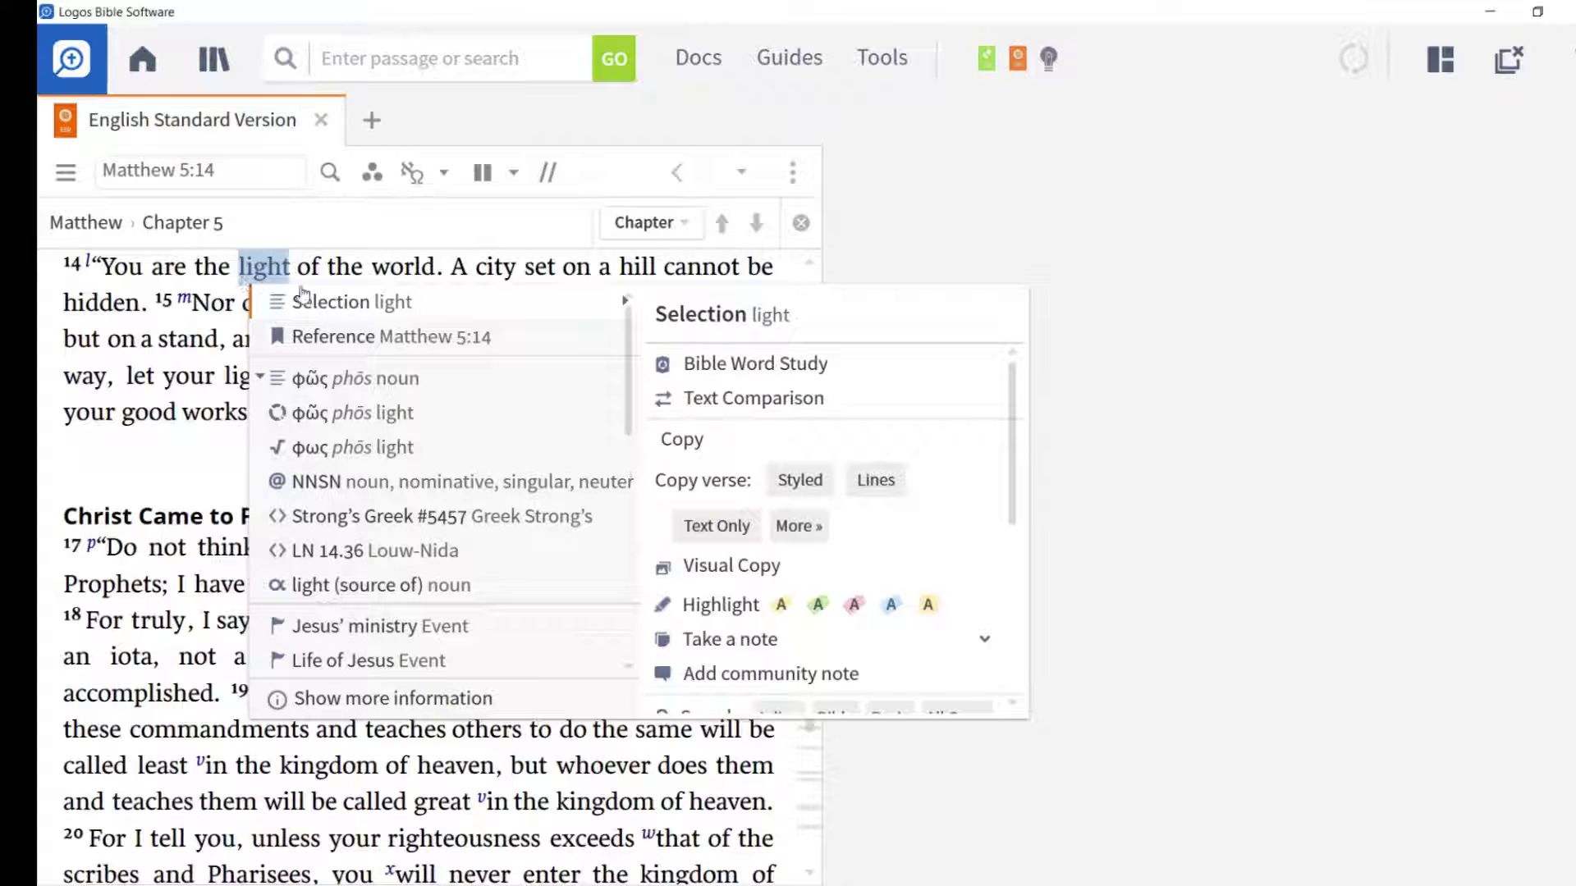
left_click_drag(624, 361, 640, 553)
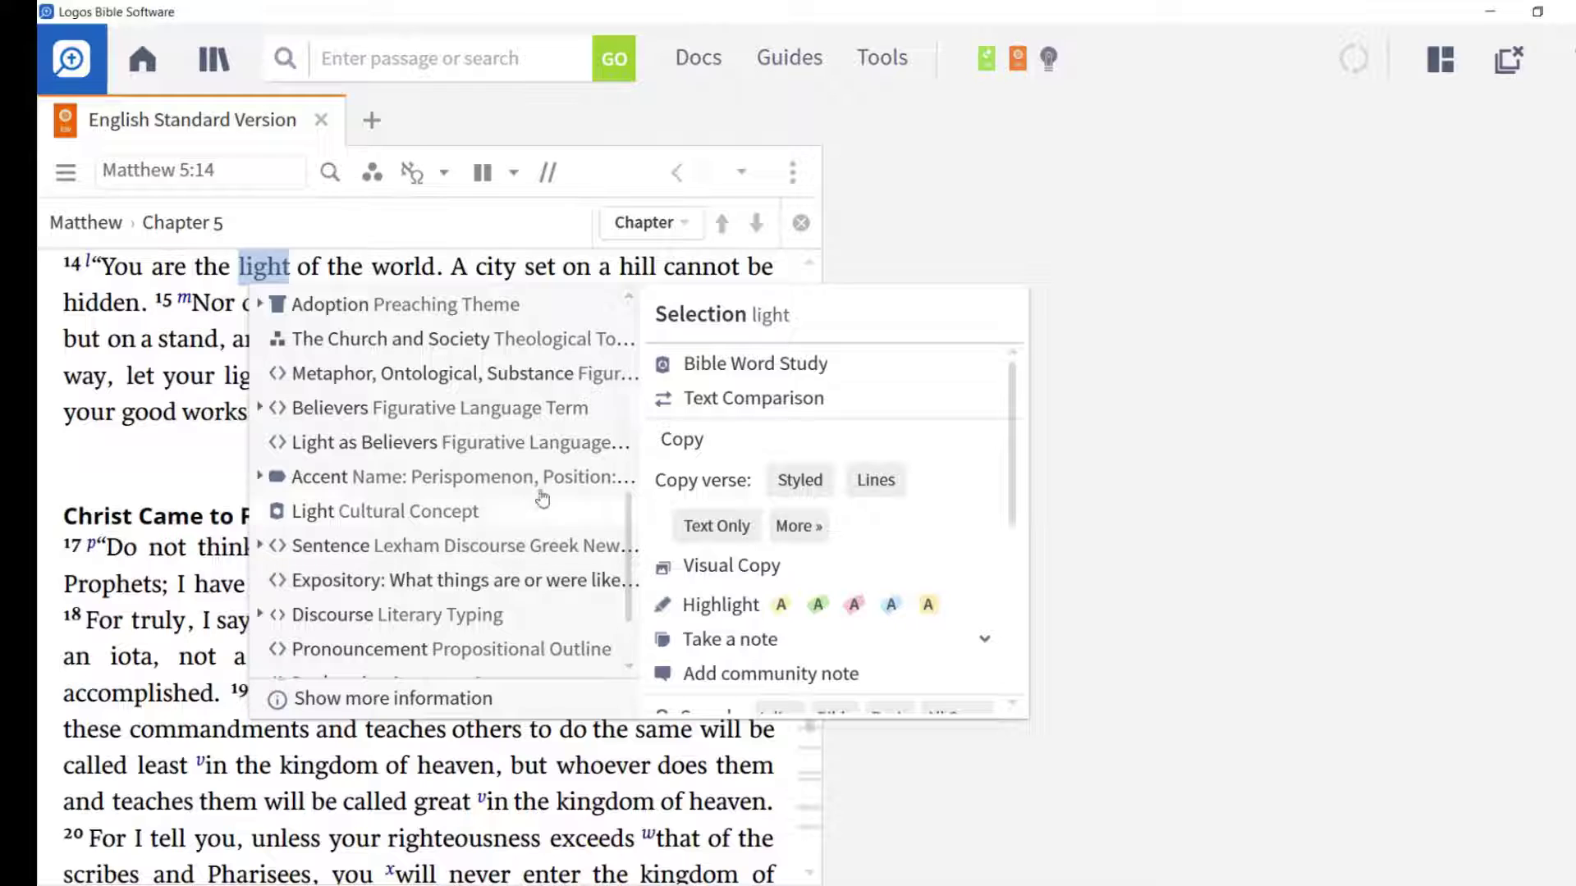
mouse_move(433, 417)
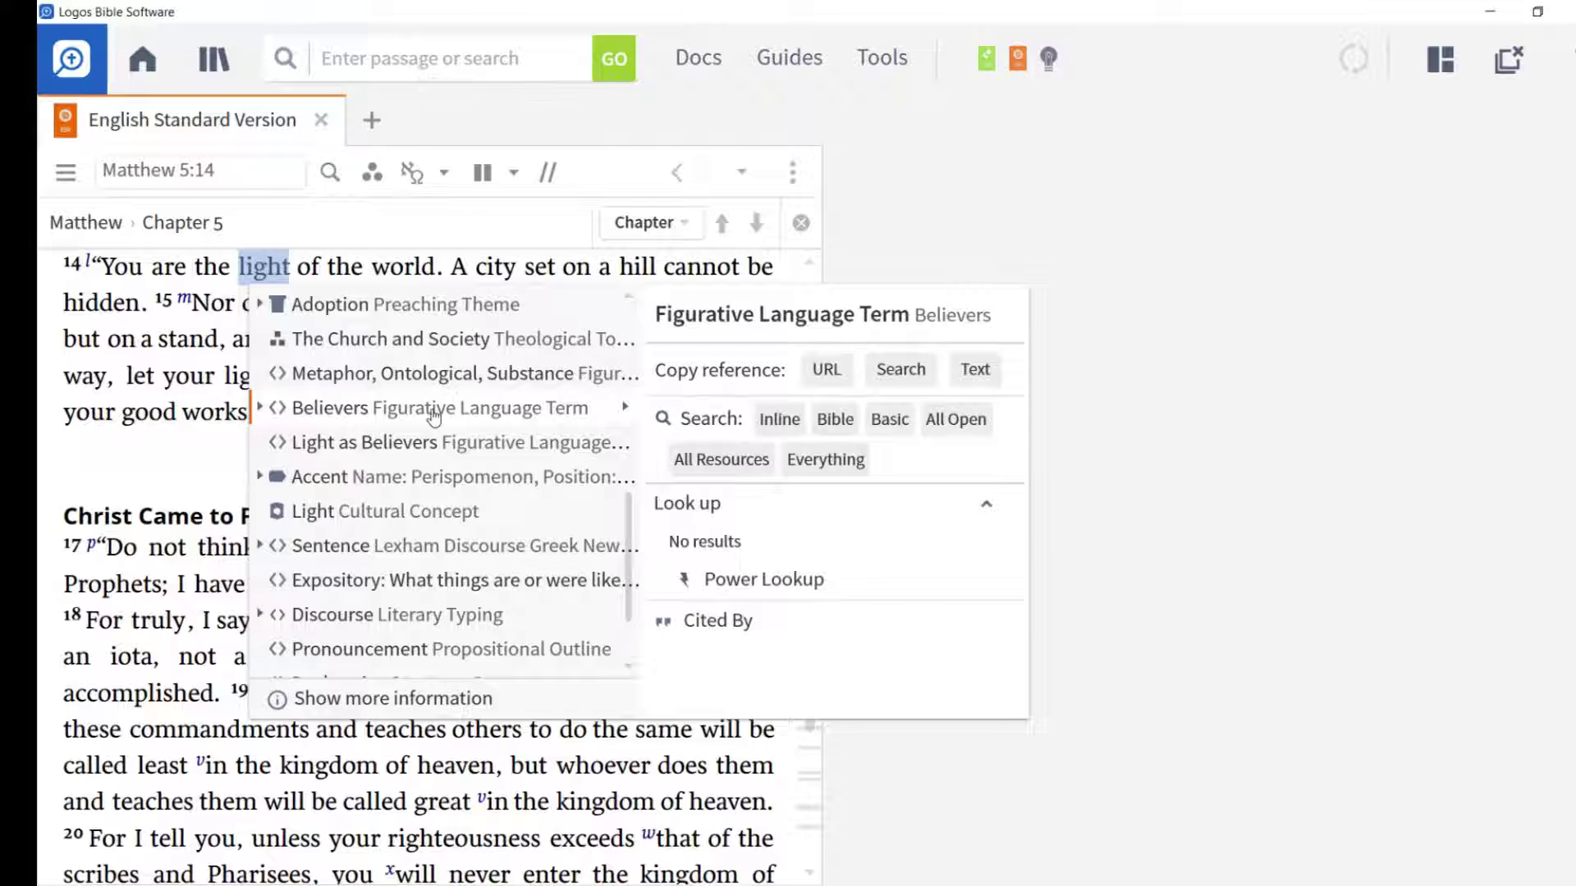
left_click(847, 423)
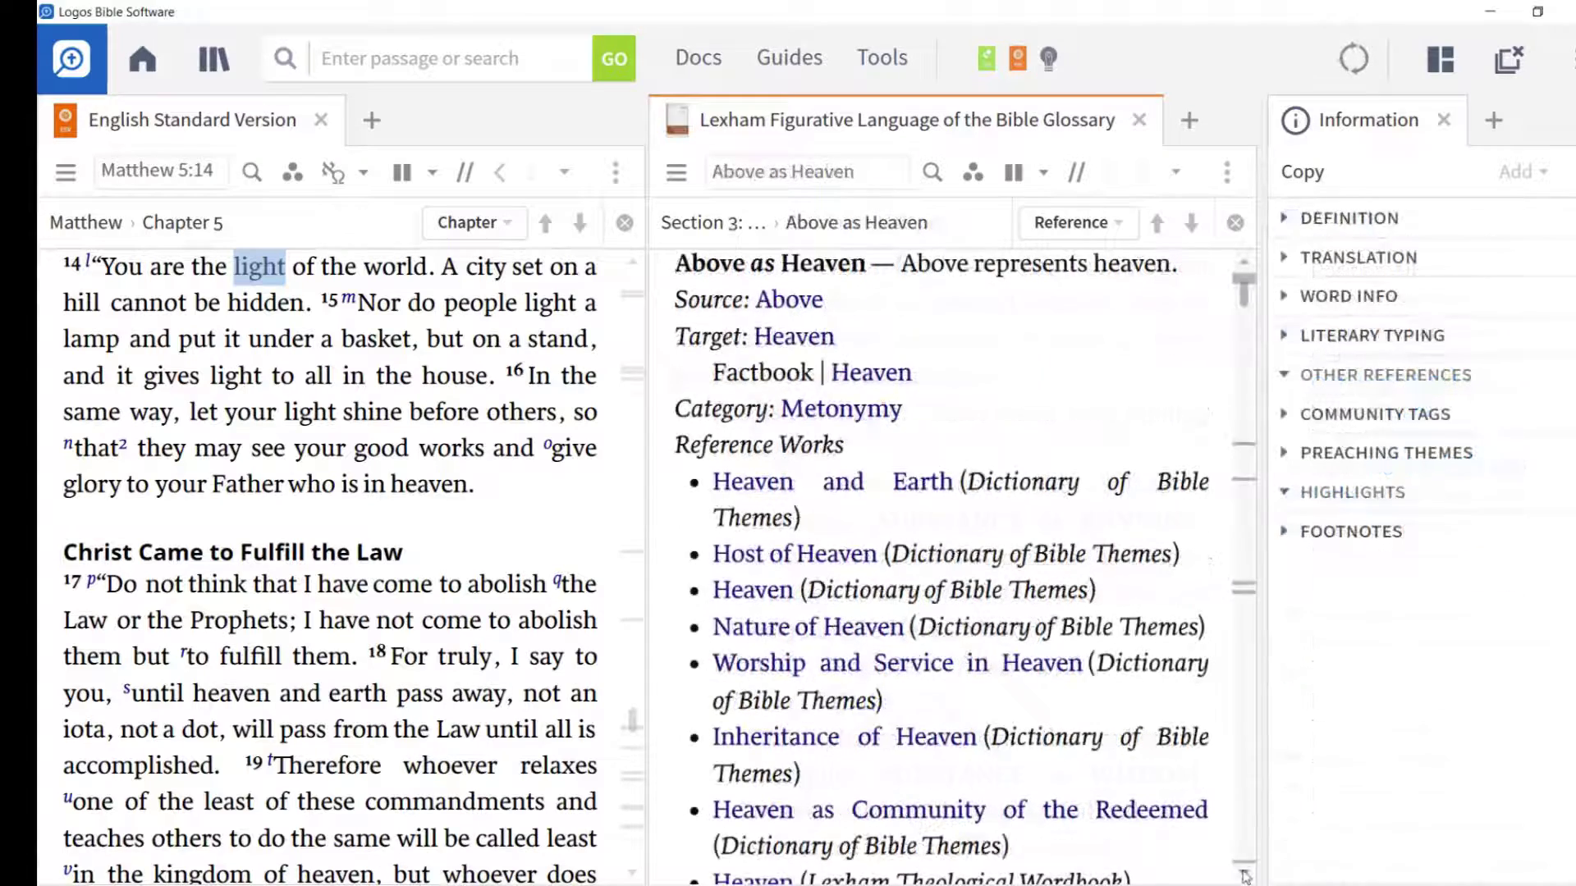
Browse Section 3 of the Lexham Figurative Language of the Bible Glossary from "Above as Heaven" down to the Yoke entries
left_click(1245, 876)
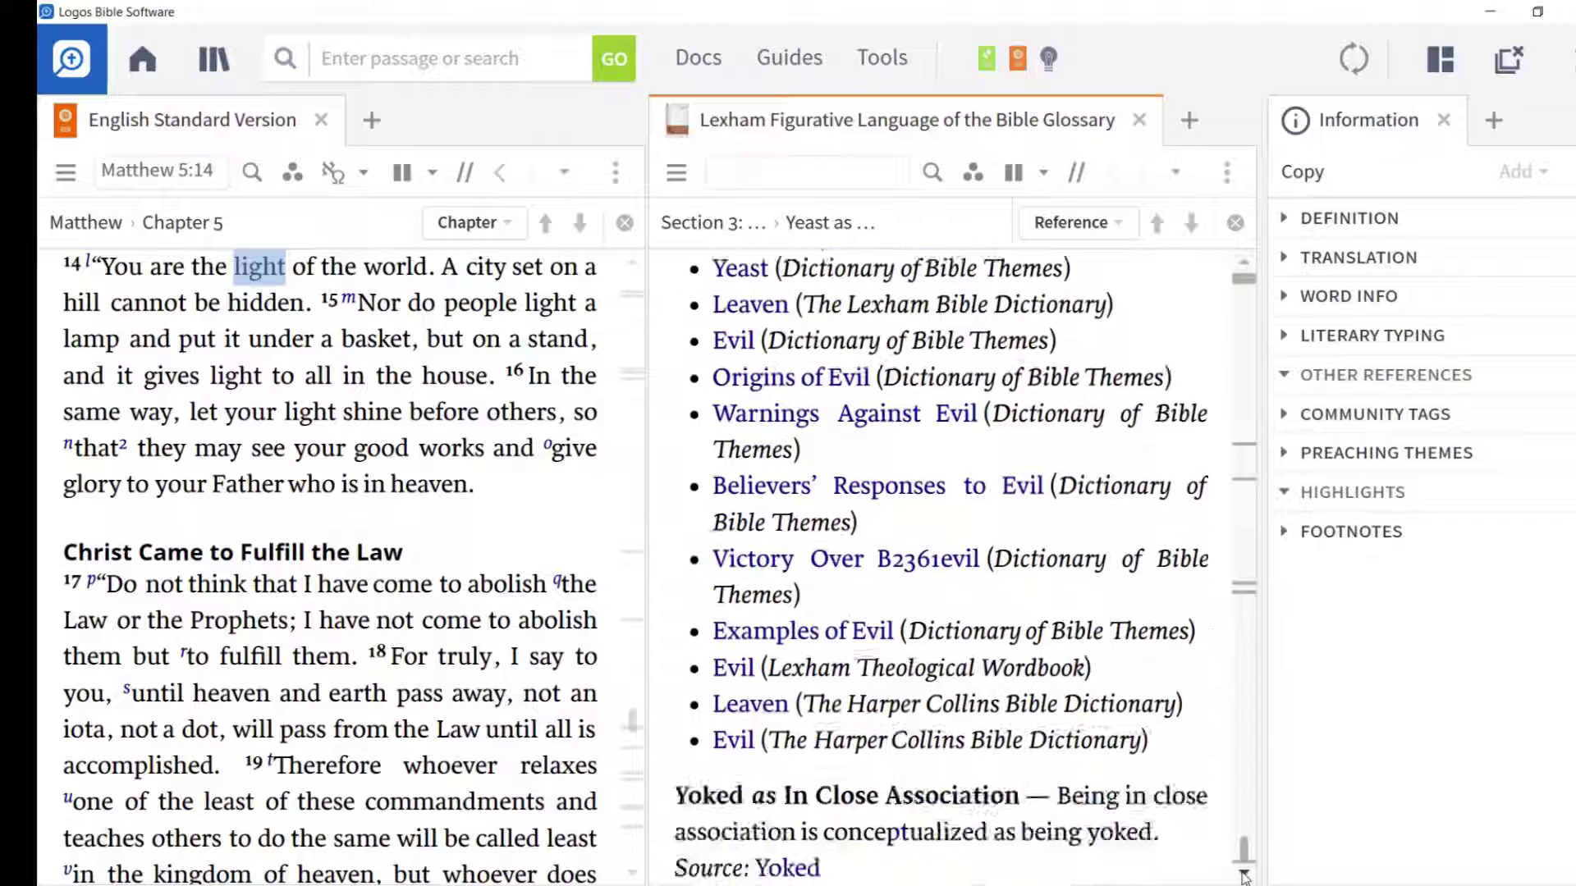
scroll(1245, 876, "down", 10)
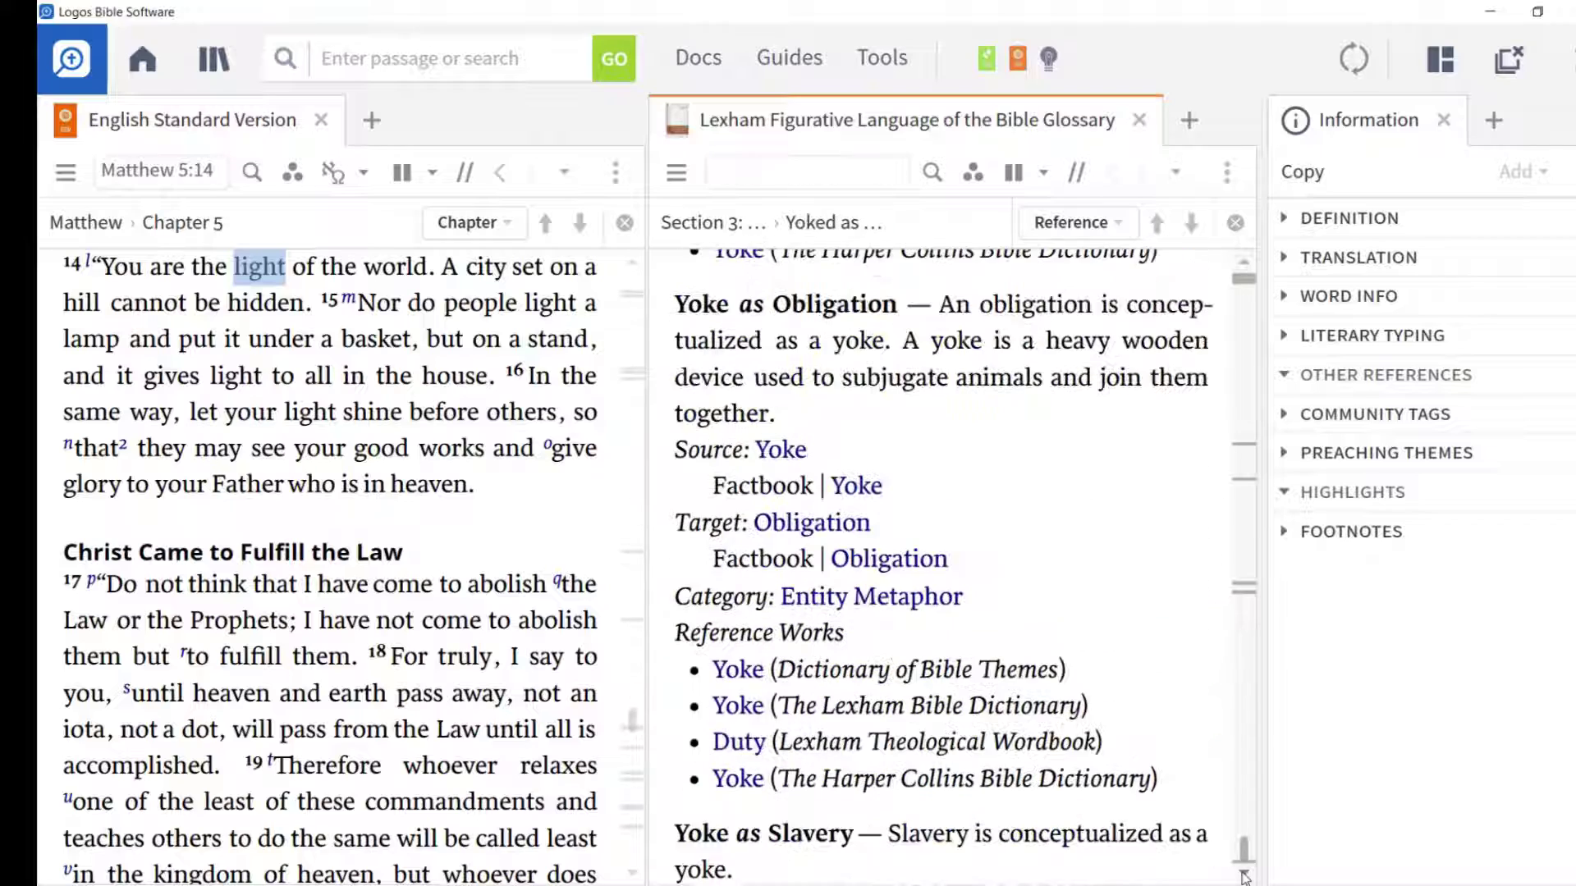